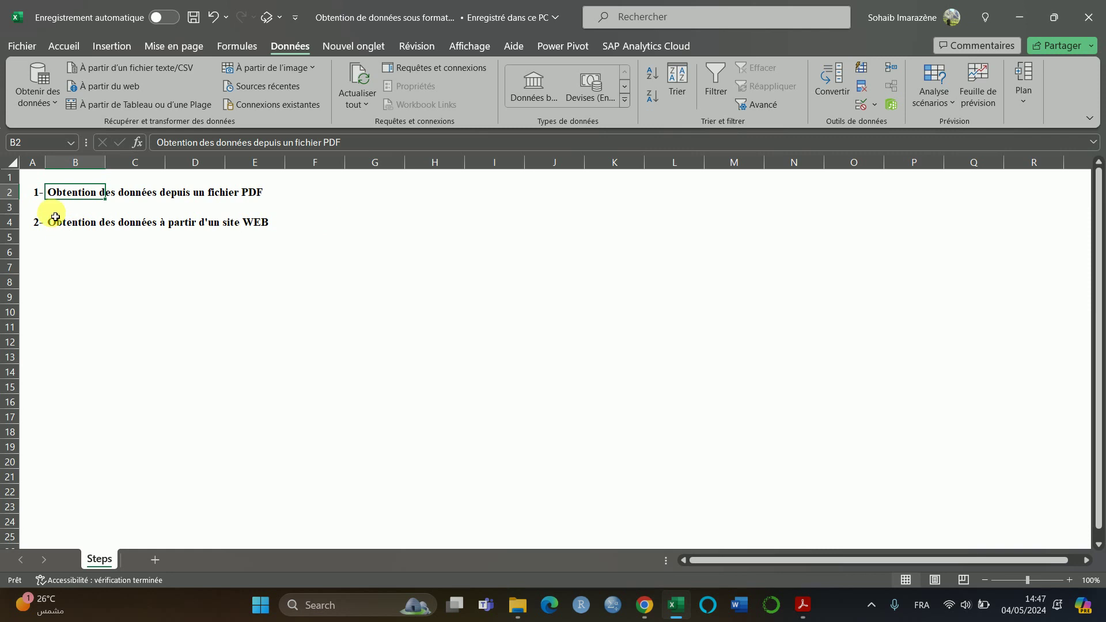
pyautogui.click(178, 177)
pyautogui.press('Left')
pyautogui.press('Left')
pyautogui.press('Down')
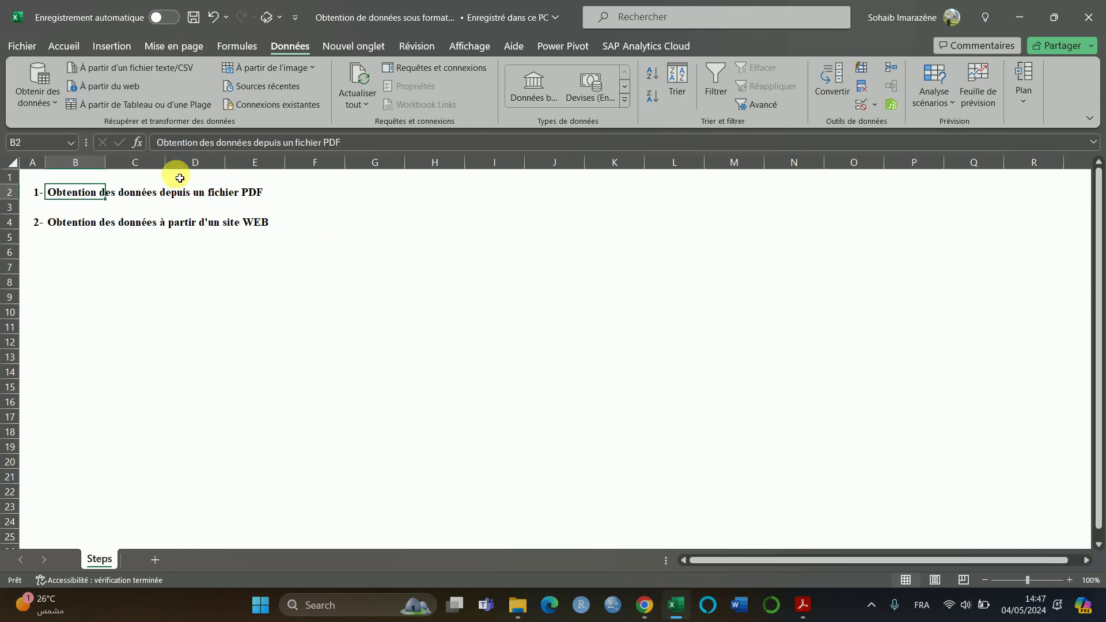
pyautogui.press('Right')
pyautogui.press('Right')
pyautogui.press('Right')
pyautogui.press('Left')
pyautogui.press('Left')
pyautogui.press('Left')
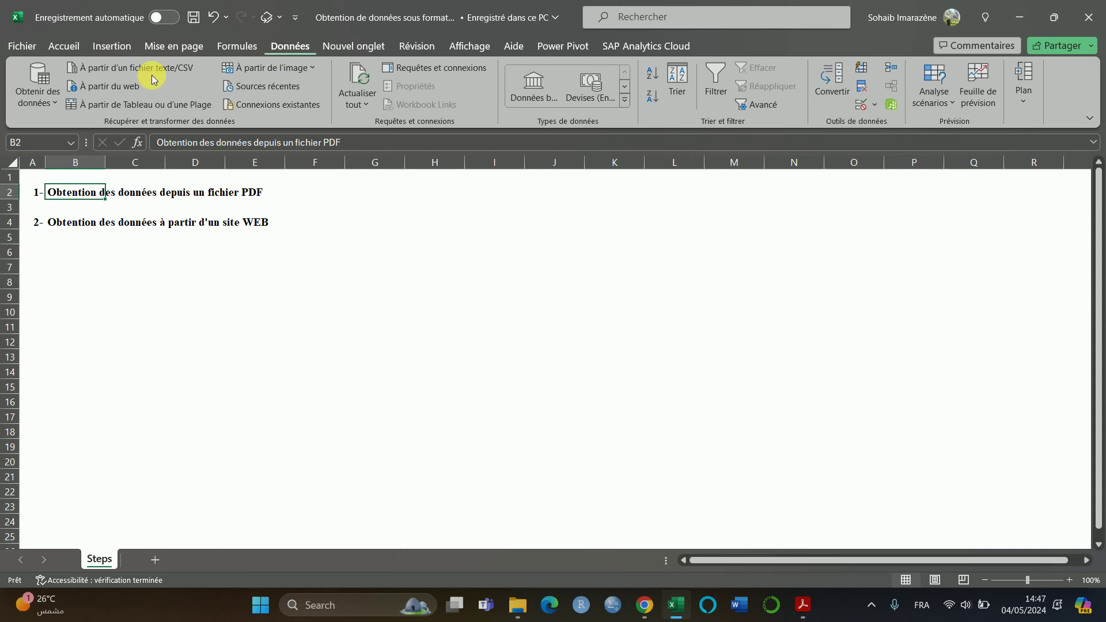
# - Switch to Acrobat and look over the country and capital tables in pays et capitales.pdf, returning to the Excel workbook
pyautogui.click(37, 83)
pyautogui.moveTo(123, 129)
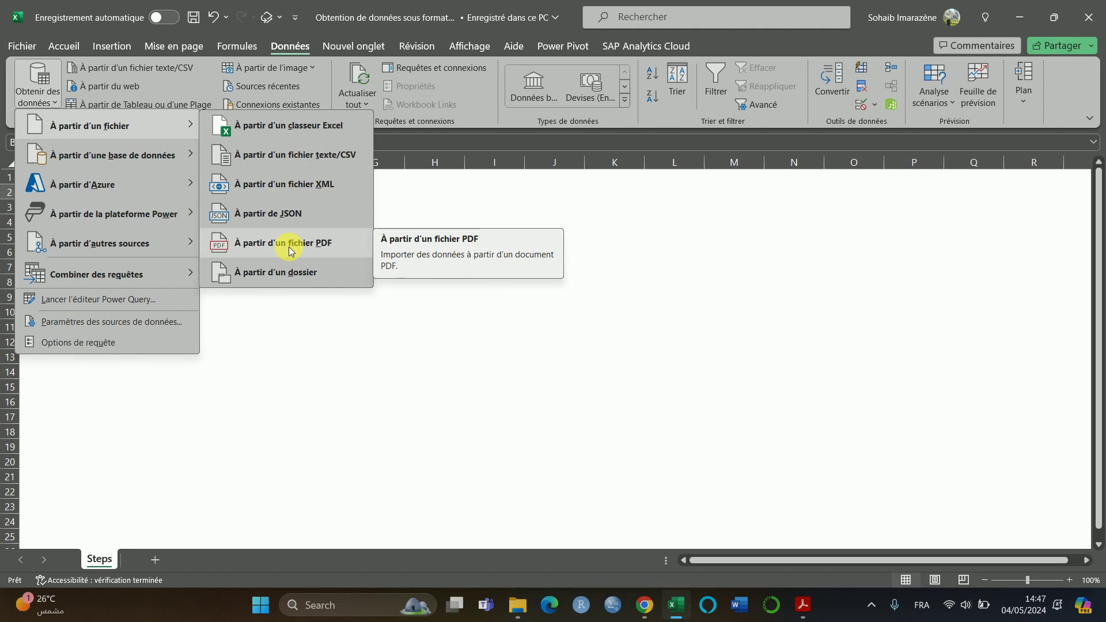
pyautogui.click(802, 605)
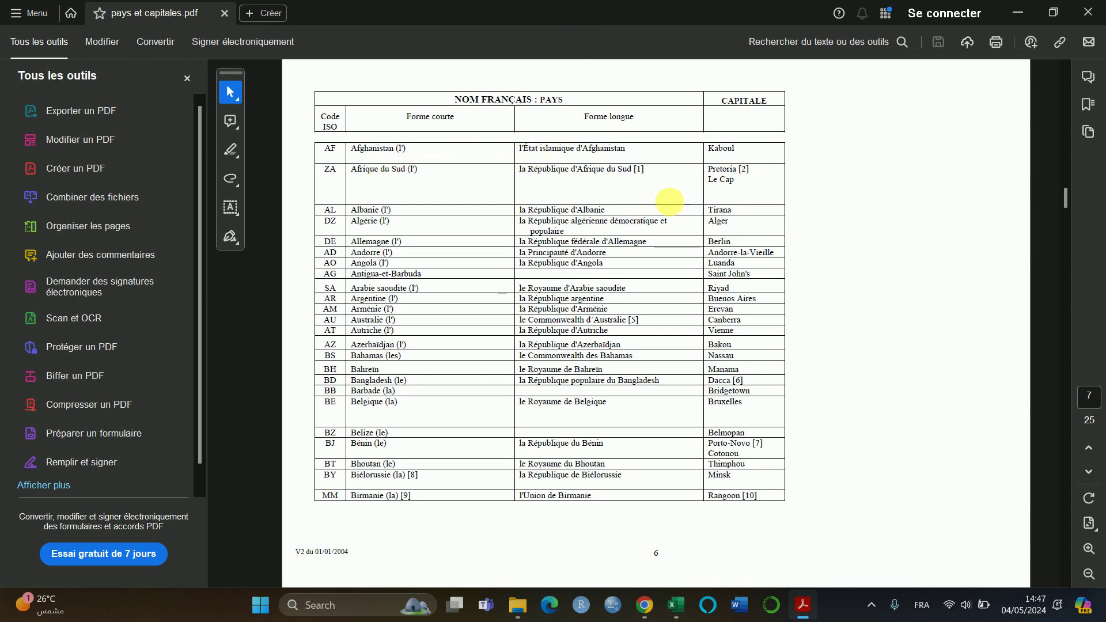
pyautogui.scroll(-2, 711, 235)
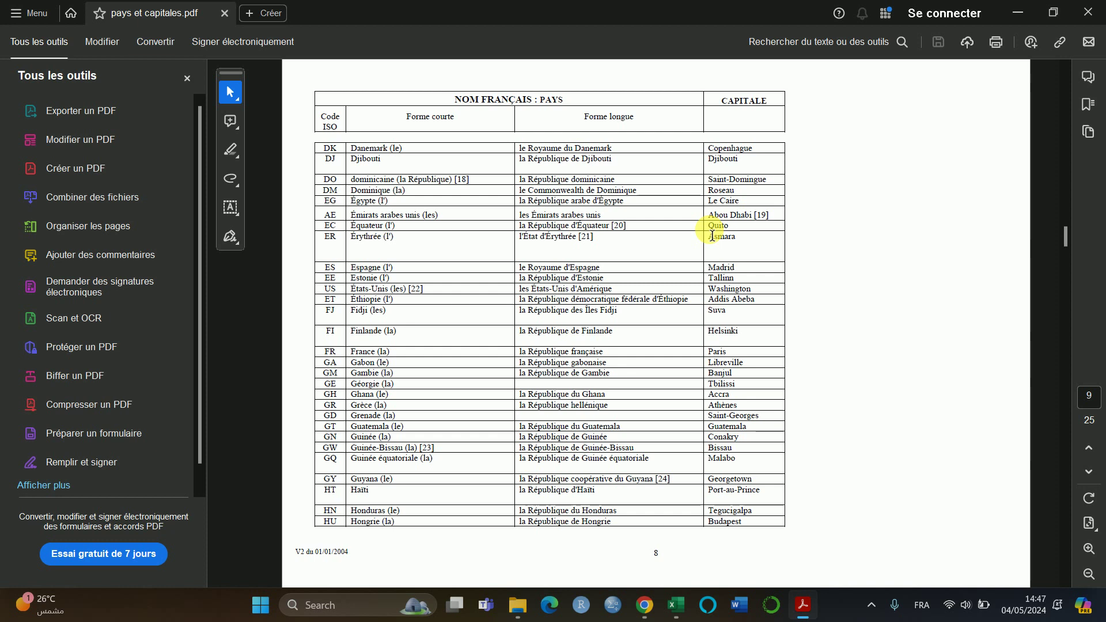
pyautogui.scroll(2, 711, 235)
pyautogui.hotkey('alt', 'Tab')
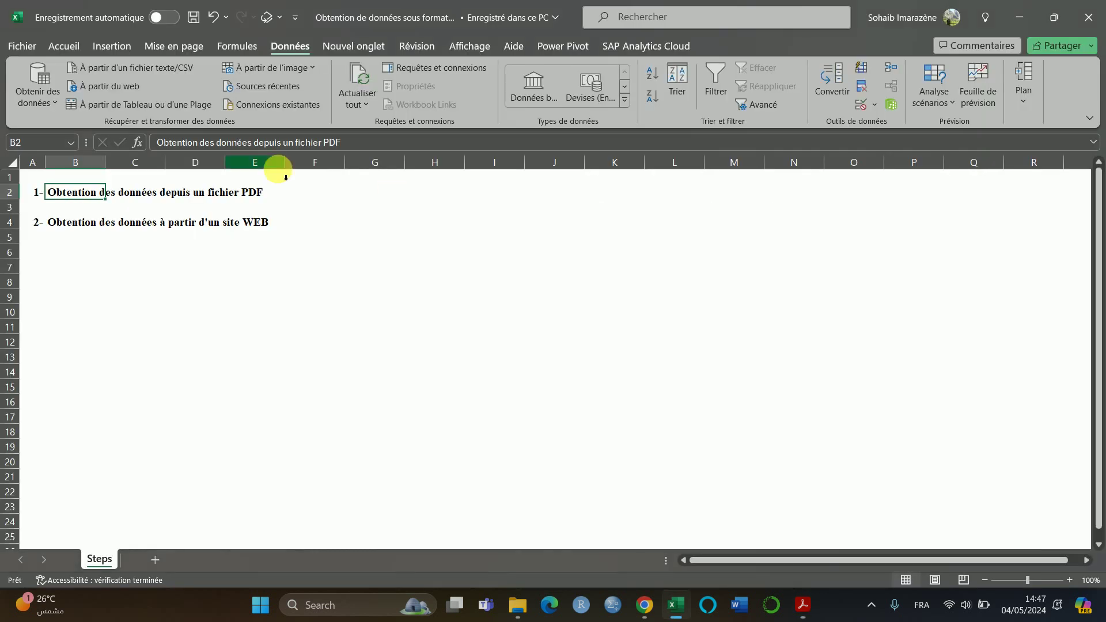
# - Import data from a PDF file, choosing pays et capitales in the Documents folder
pyautogui.click(36, 86)
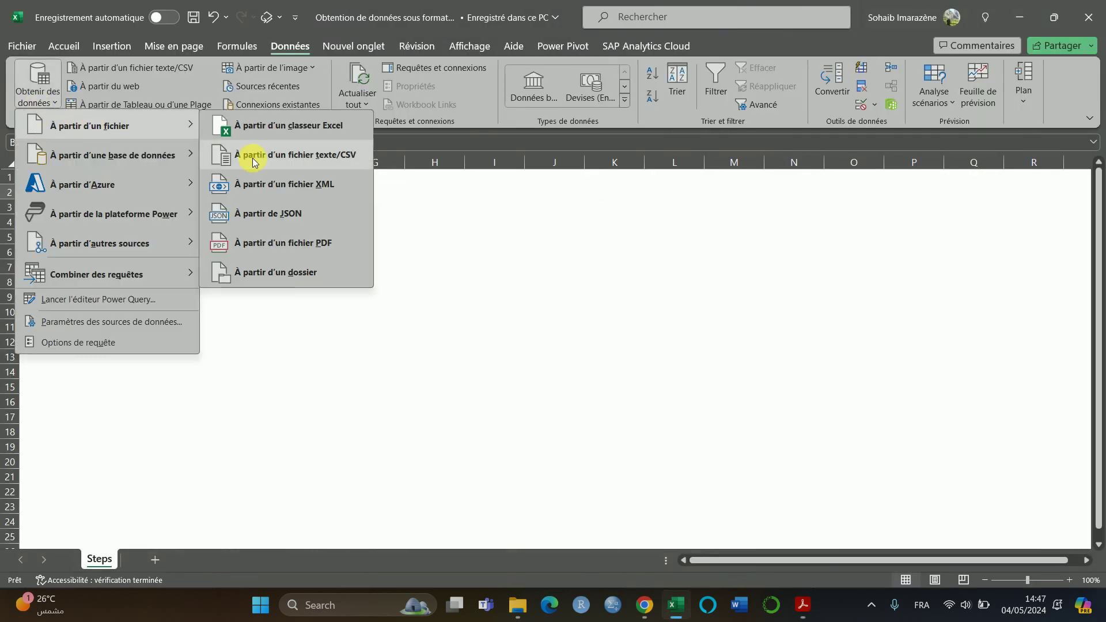
pyautogui.click(288, 245)
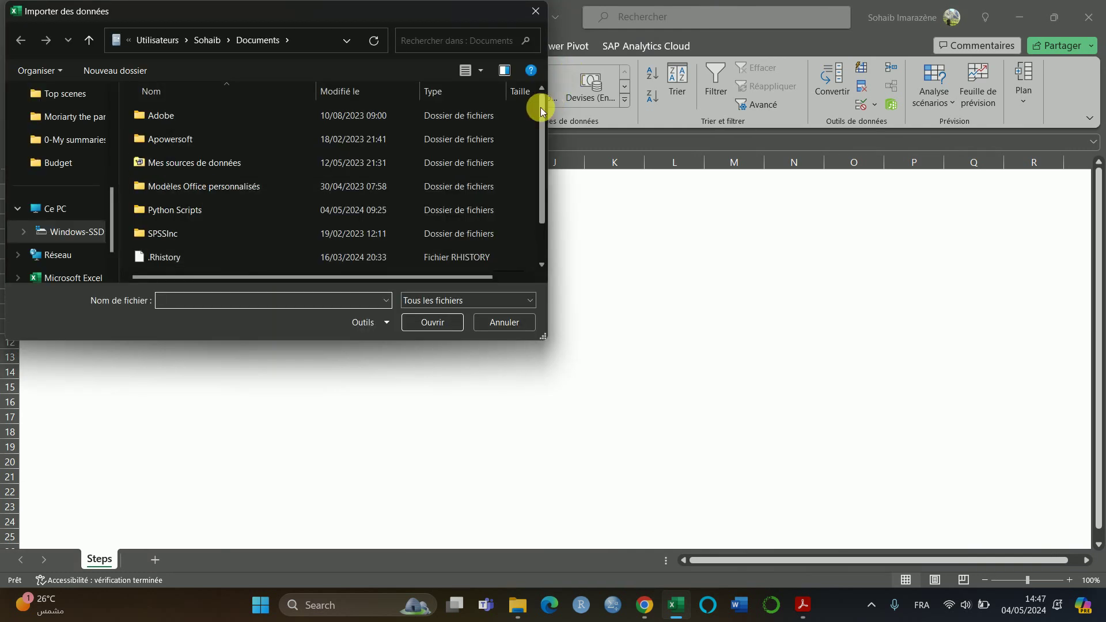
pyautogui.scroll(-1, 536, 144)
pyautogui.click(223, 258)
pyautogui.click(213, 239)
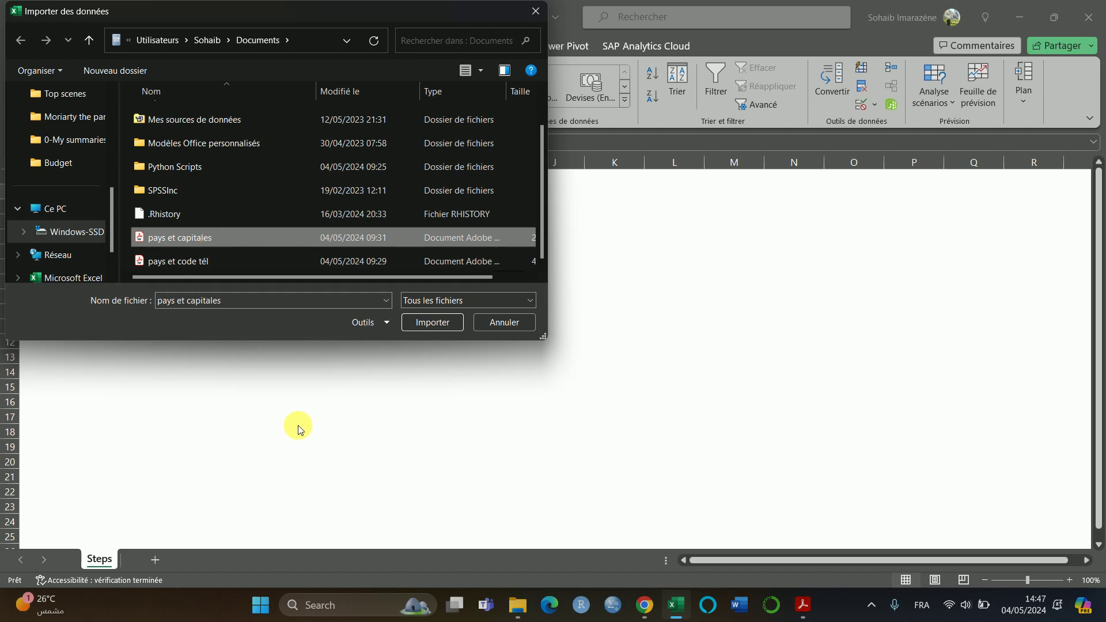
pyautogui.press('Escape')
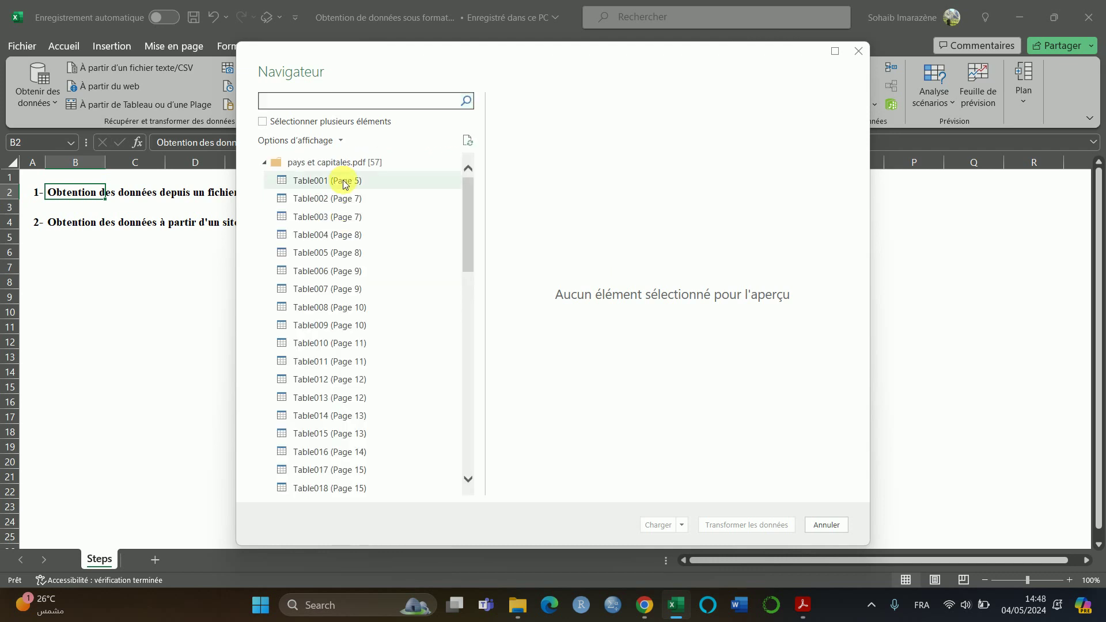
# - Preview Table001 (Page 5) and Page008 among the elements found in the PDF
pyautogui.click(343, 181)
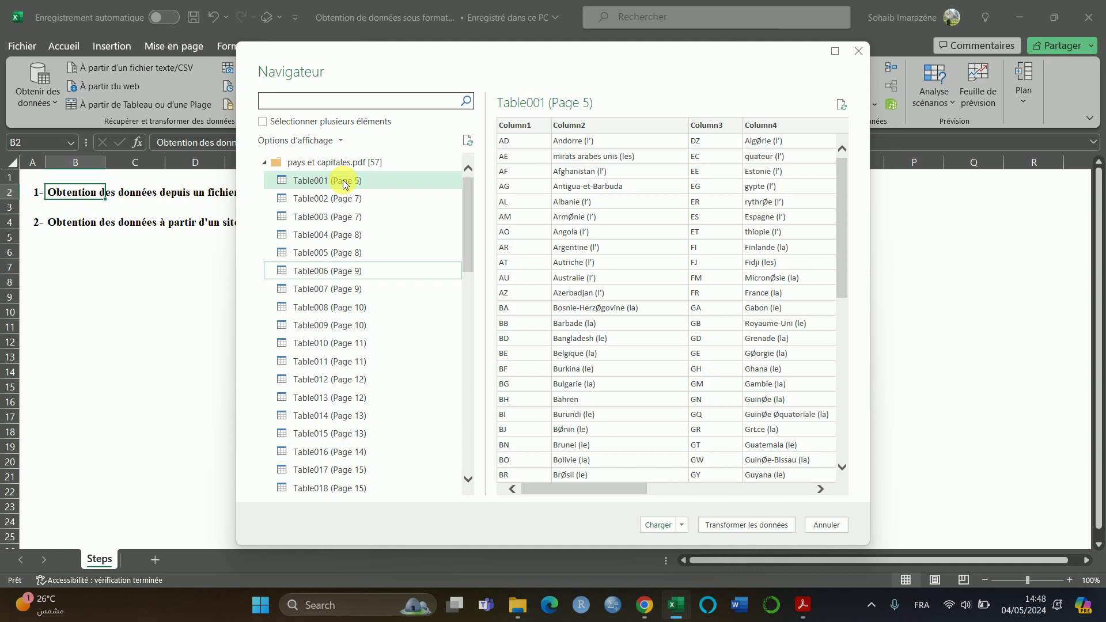
pyautogui.moveTo(467, 200); pyautogui.dragTo(462, 362)
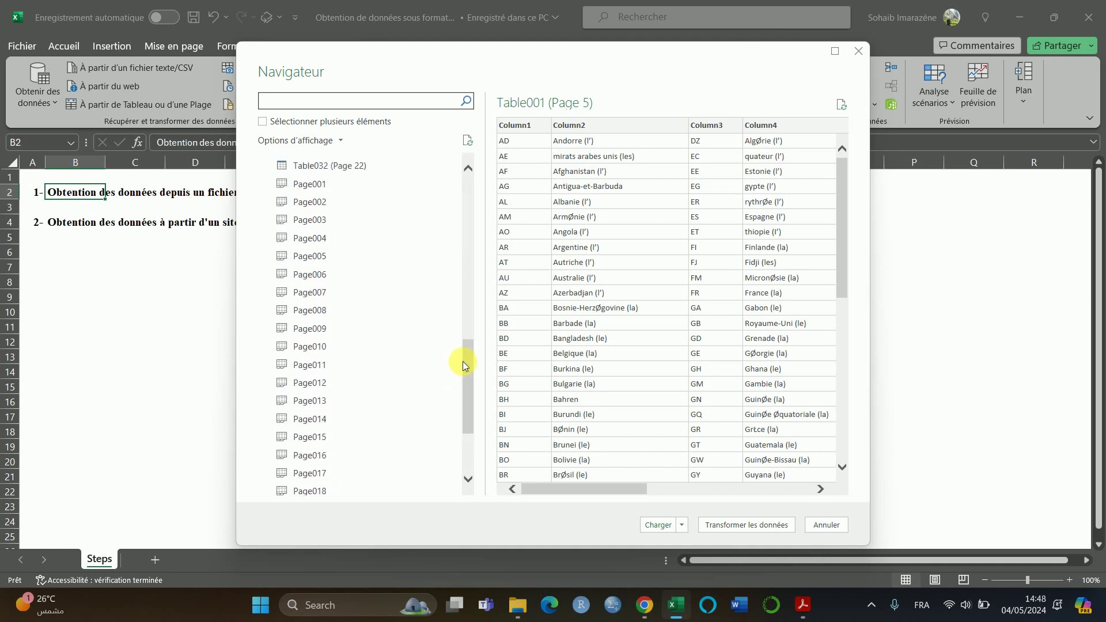
pyautogui.click(362, 311)
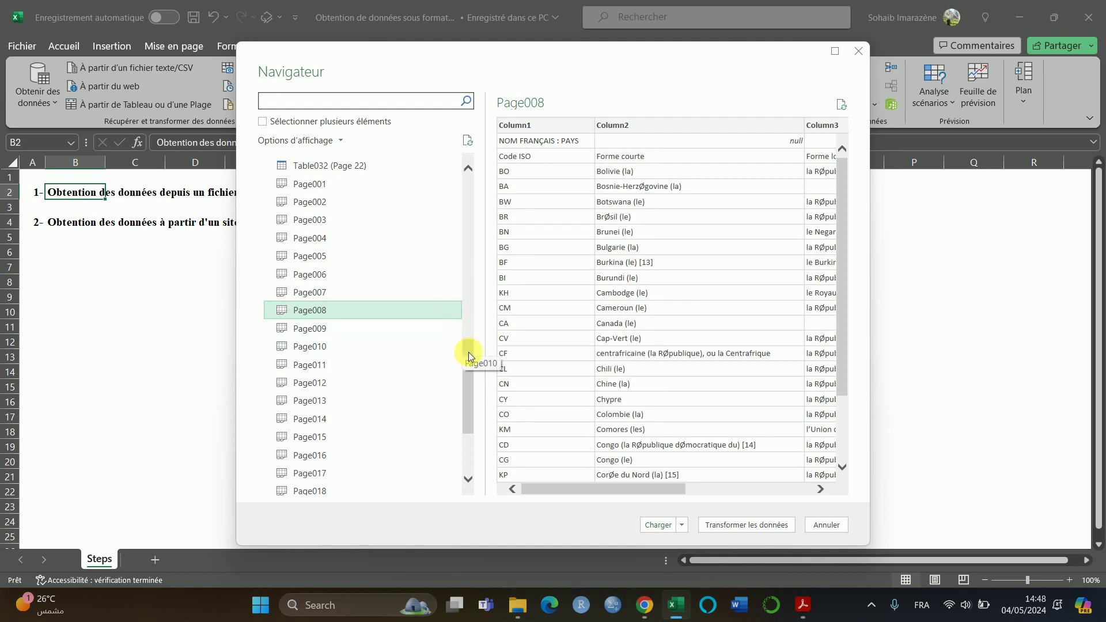
pyautogui.moveTo(468, 352); pyautogui.dragTo(464, 172)
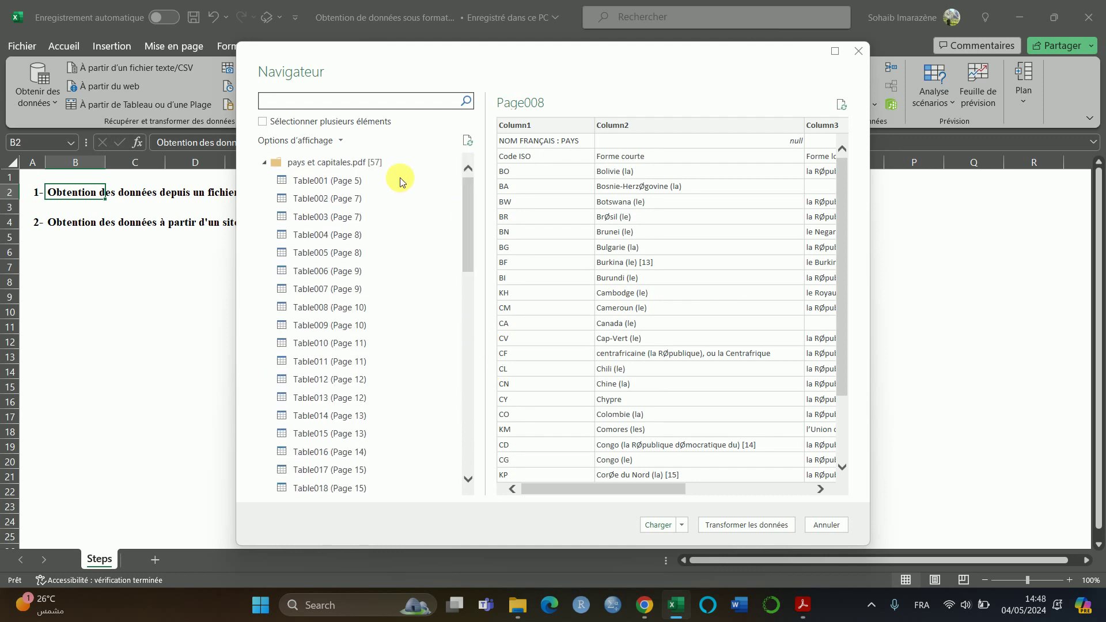
pyautogui.click(339, 182)
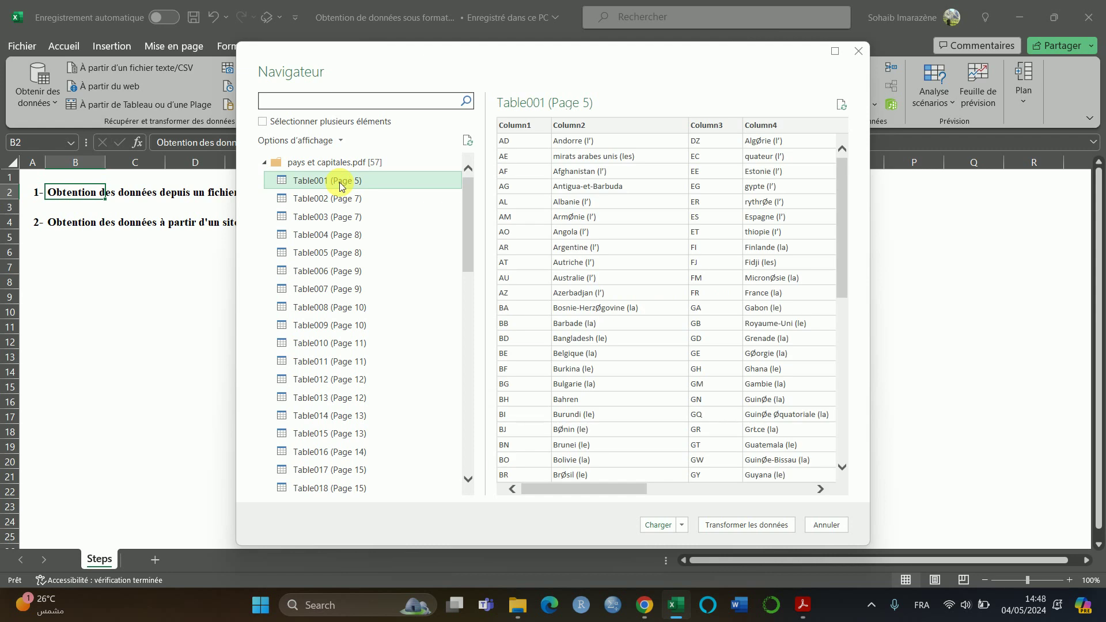
# - Allow selecting multiple elements and include Table001 (Page 5) and Table002 (Page 7) in the import
pyautogui.click(263, 121)
pyautogui.click(280, 180)
pyautogui.click(280, 198)
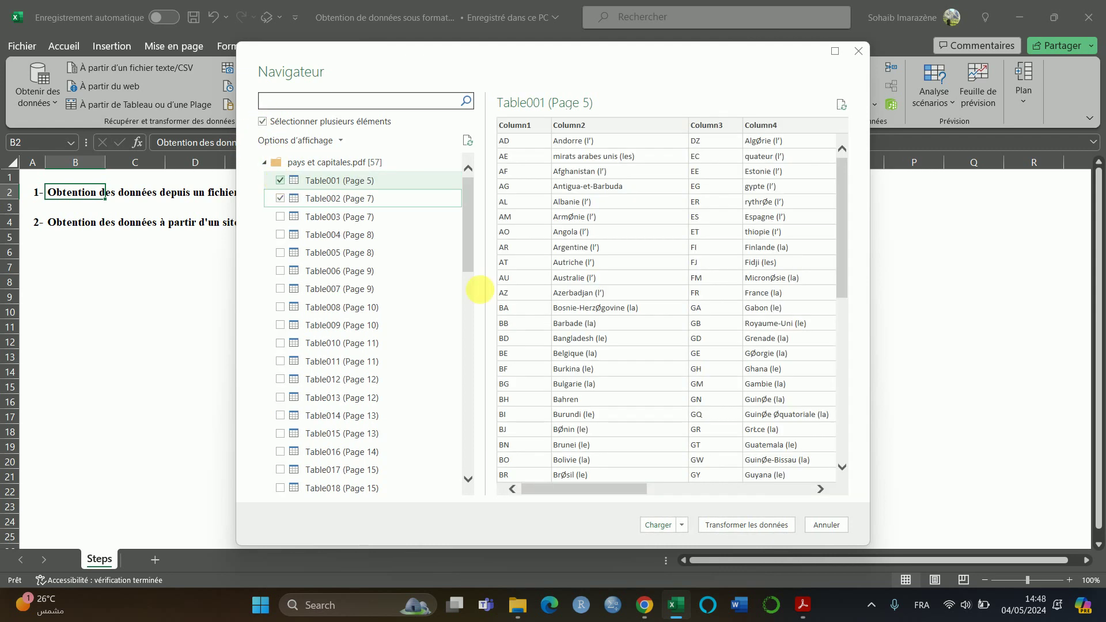
# - Load the selected PDF elements as tables in new worksheets, keeping the option to add them to the data model
pyautogui.click(682, 525)
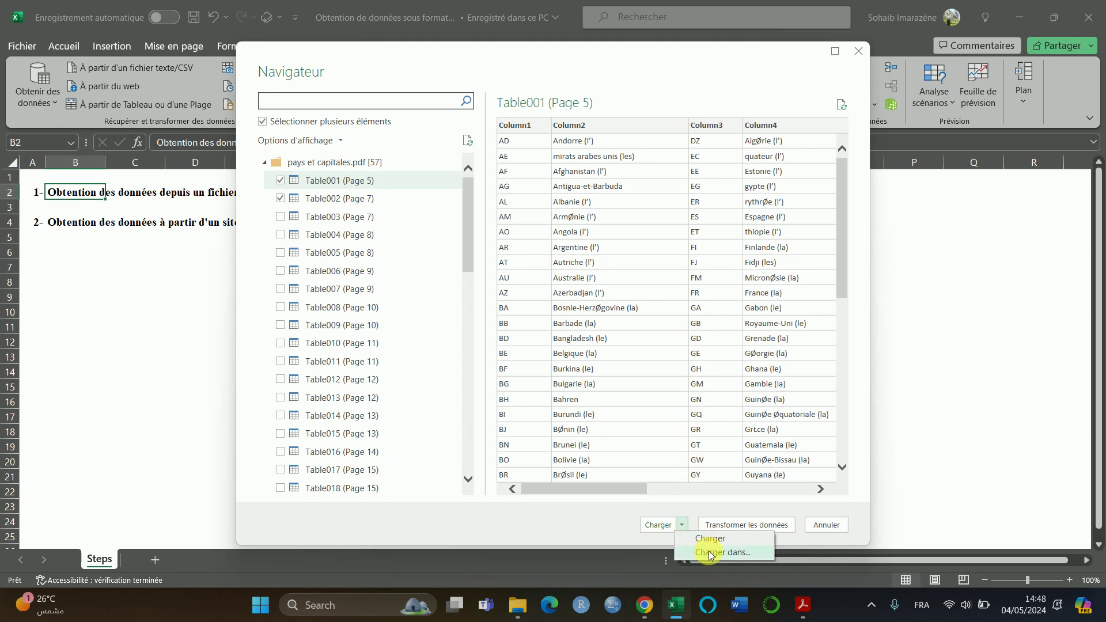
pyautogui.click(709, 553)
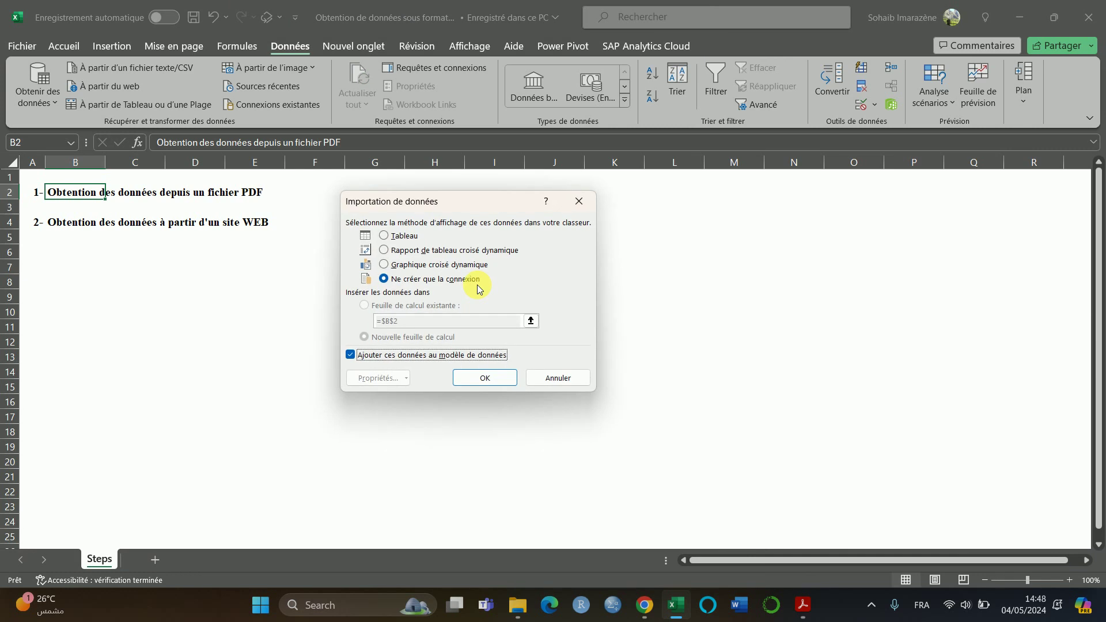
pyautogui.click(394, 237)
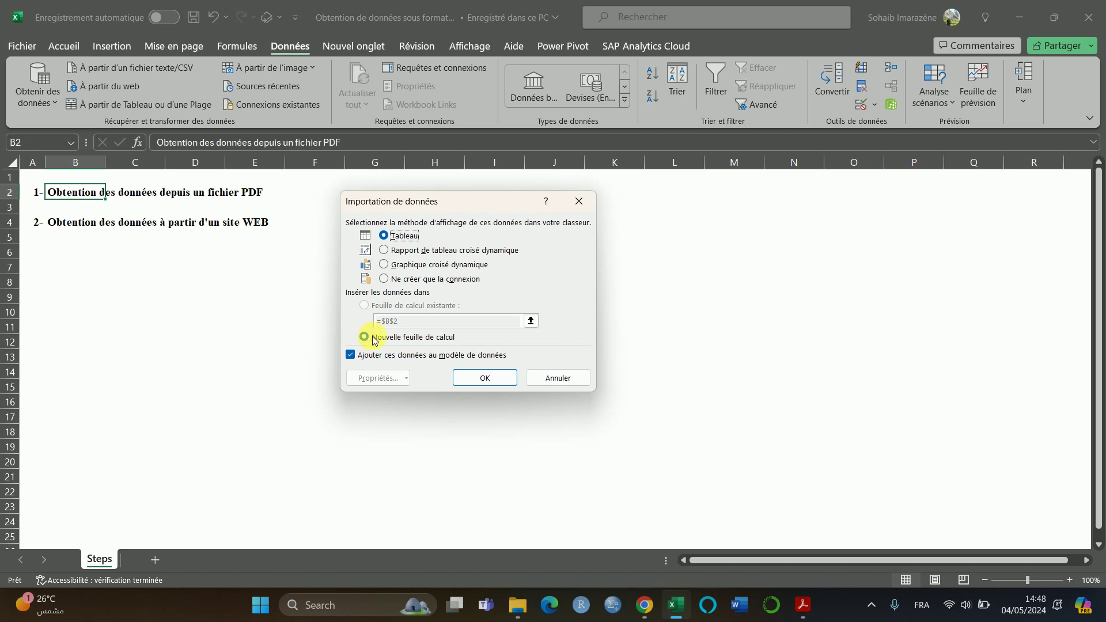
pyautogui.click(489, 381)
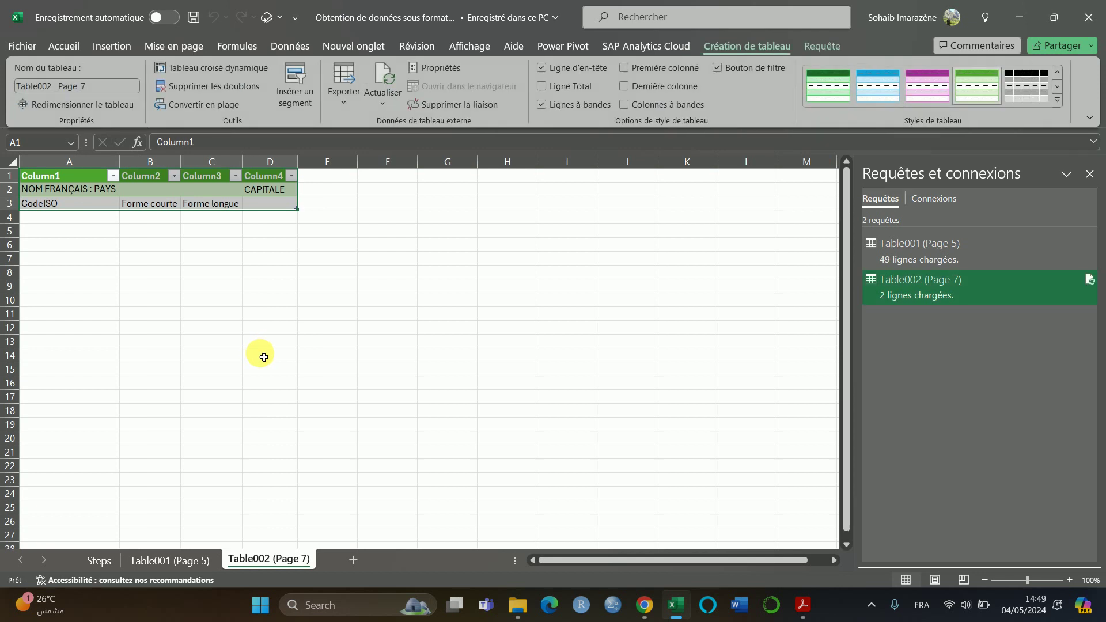
# - Examine the imported data on the Table001 (Page 5) and Table002 (Page 7) sheets
pyautogui.hotkey('ctrl', 'pageup')
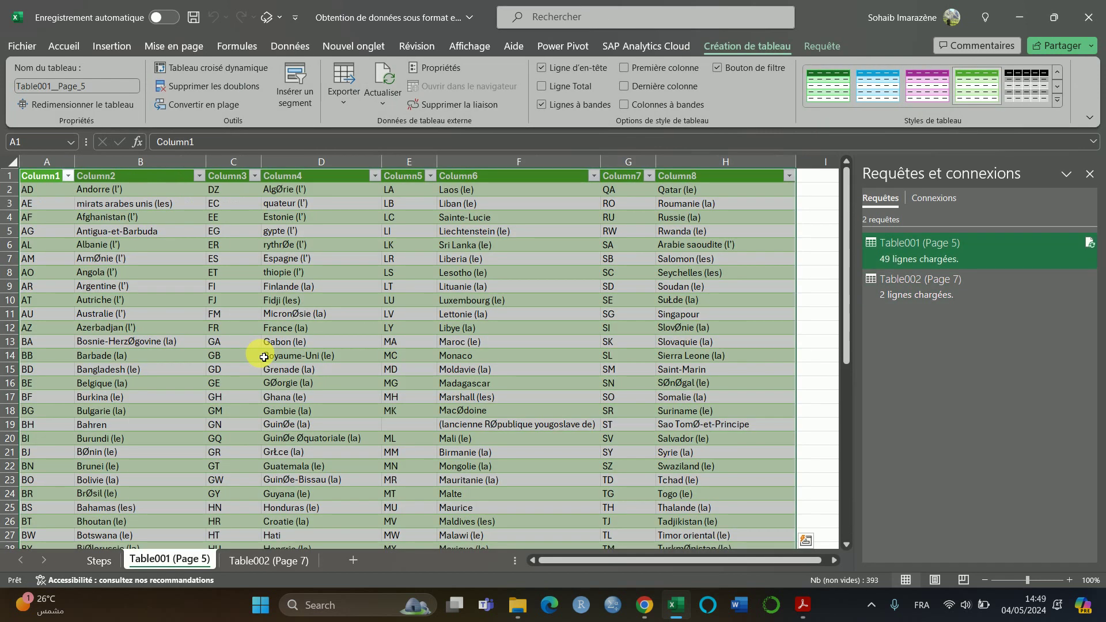
pyautogui.scroll(-1, 264, 357)
pyautogui.scroll(1, 264, 357)
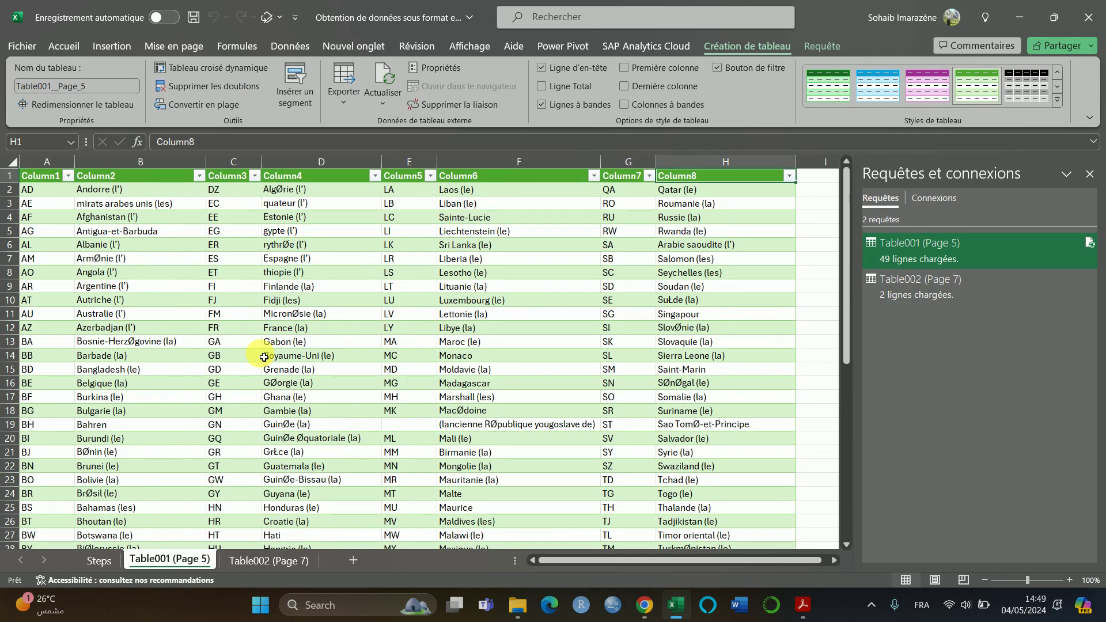
pyautogui.hotkey('ctrl', 'pagedown')
pyautogui.hotkey('ctrl', 'pageup')
pyautogui.scroll(-8, 264, 357)
pyautogui.scroll(8, 264, 357)
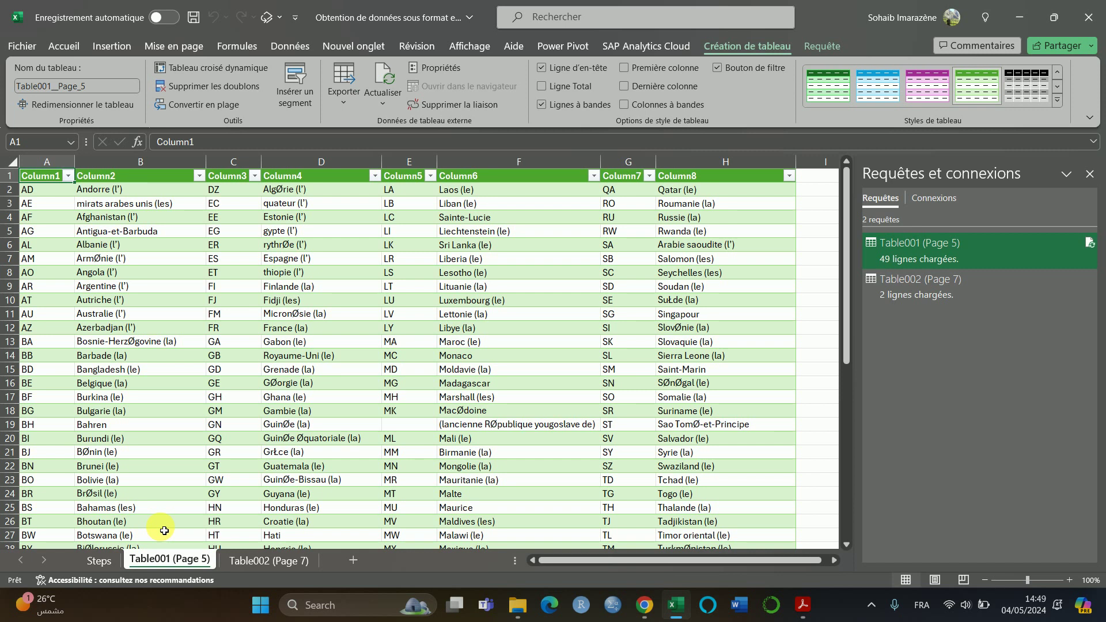
# - Return to the Steps sheet, select cell B6 and start a basic data import from the web
pyautogui.click(98, 560)
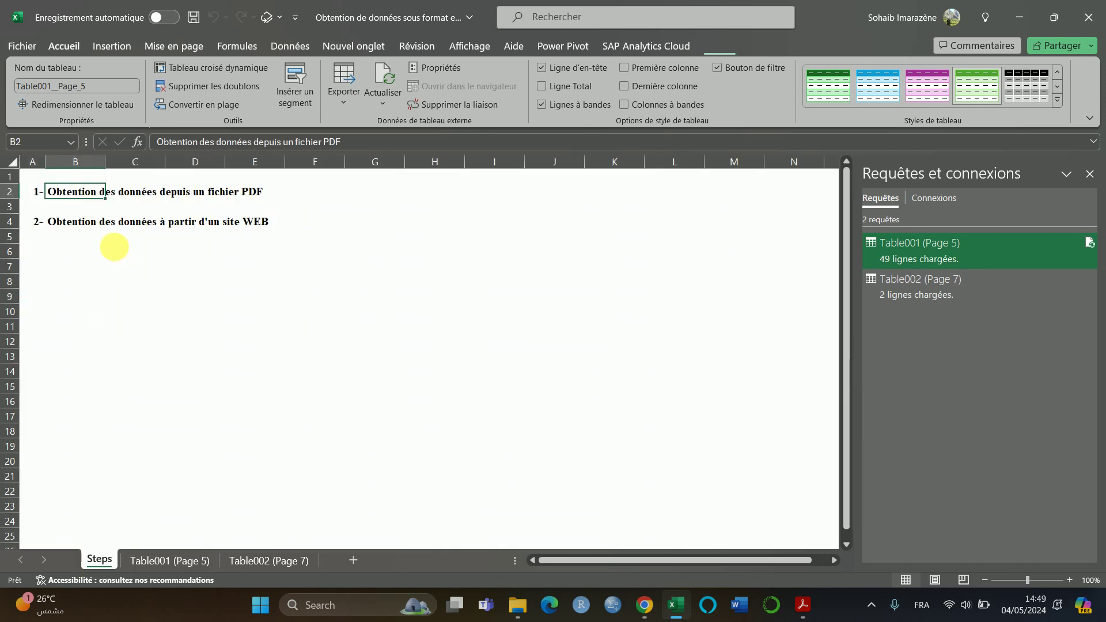
pyautogui.click(70, 222)
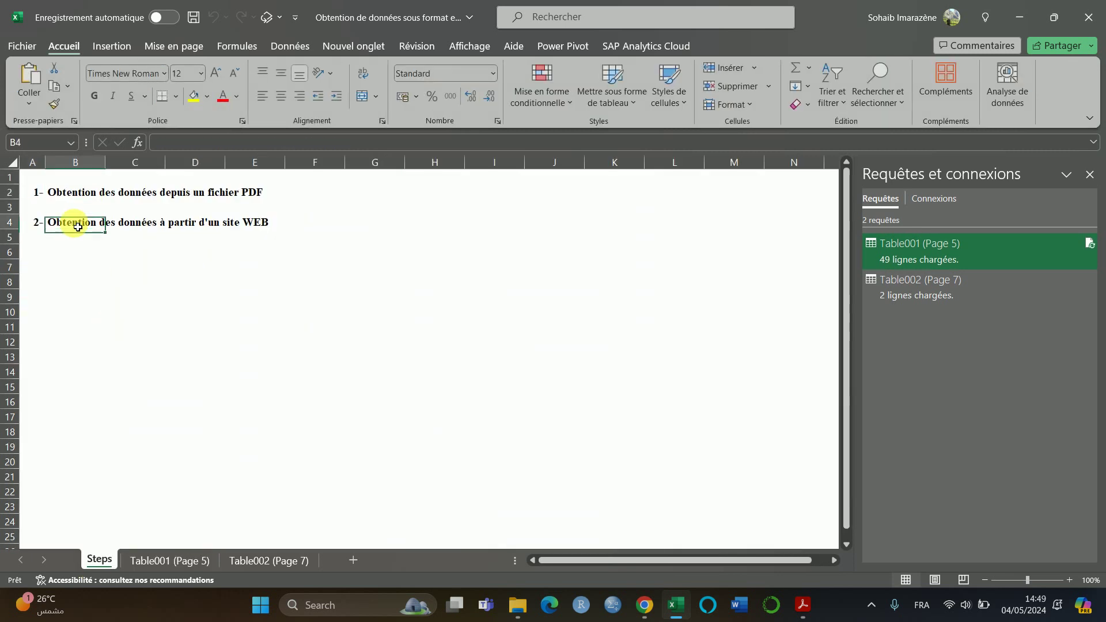
pyautogui.click(96, 253)
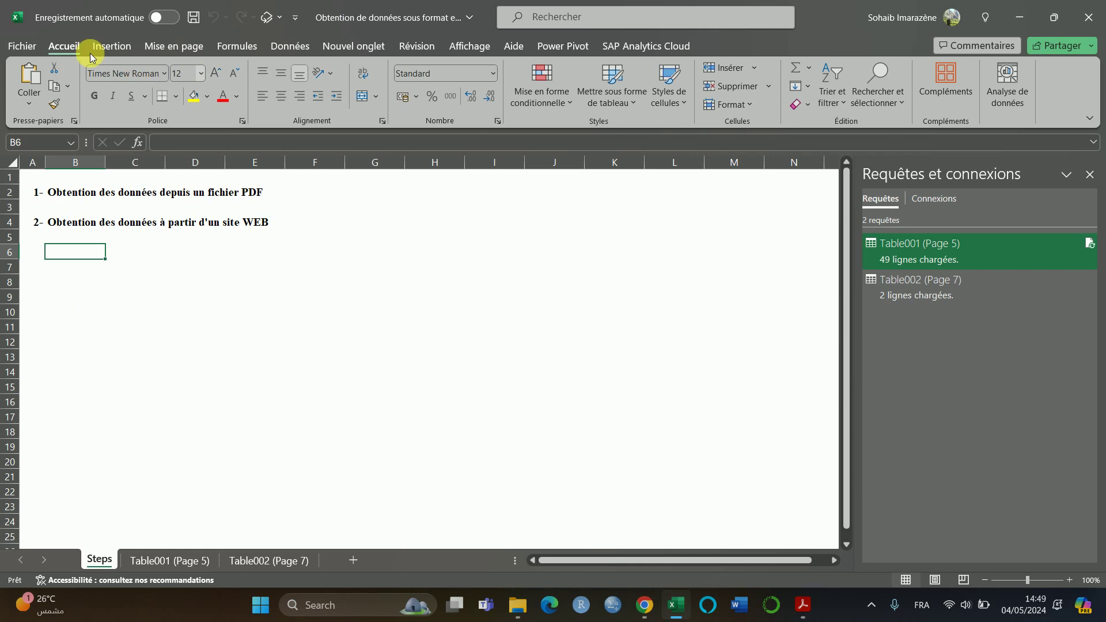
pyautogui.click(284, 46)
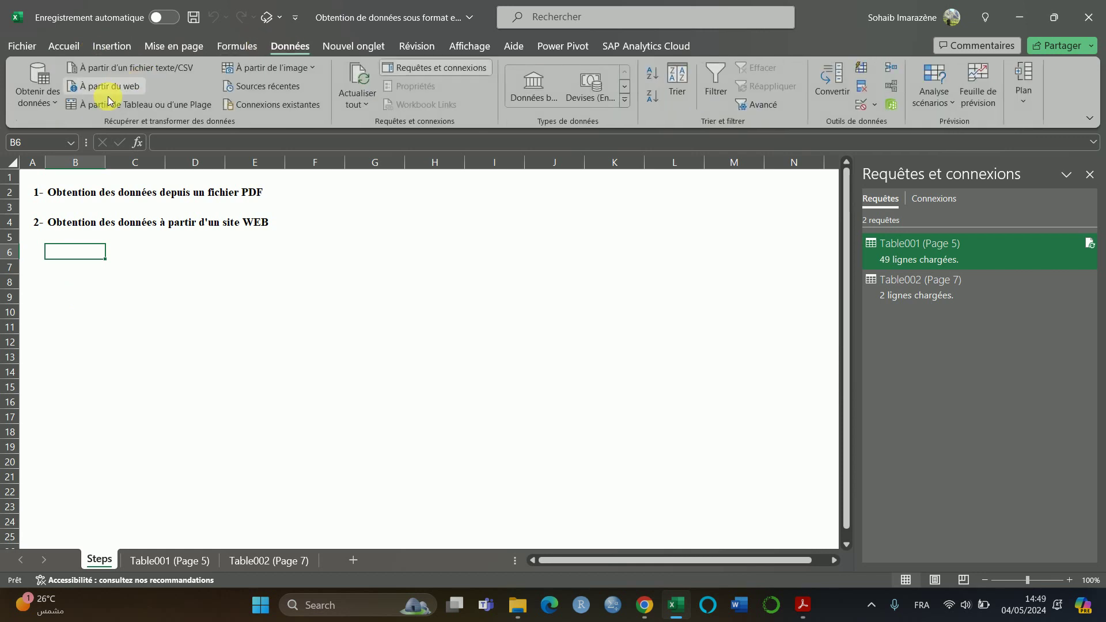
pyautogui.click(104, 88)
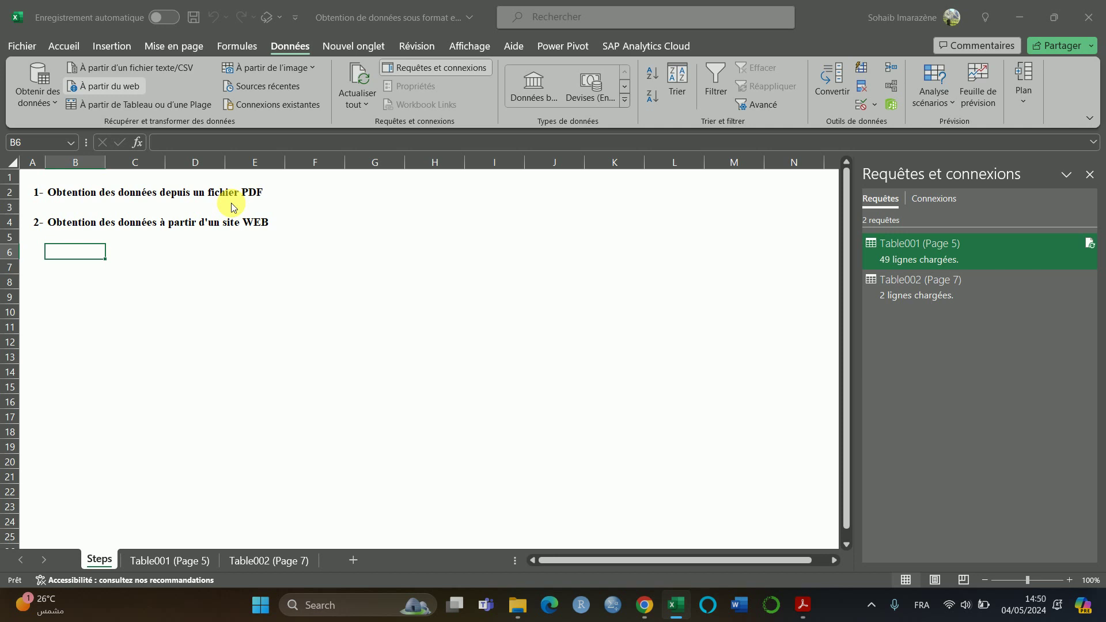
pyautogui.click(349, 300)
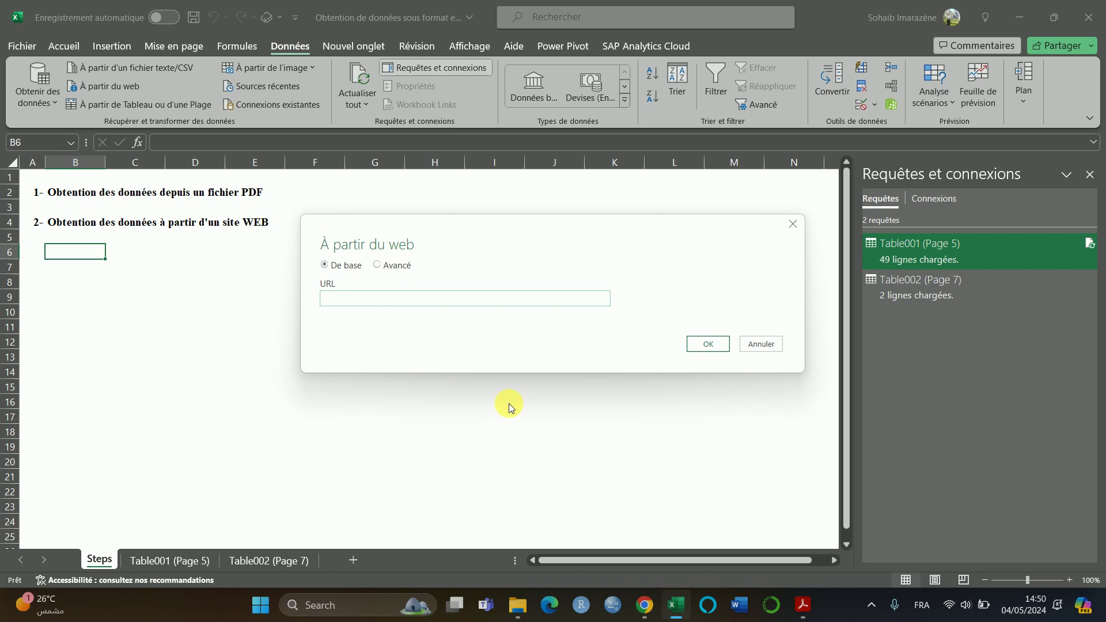
# - Switch to Chrome and review the World Cup winners table on mondefootball.fr from 2022 back to 1930
pyautogui.click(643, 602)
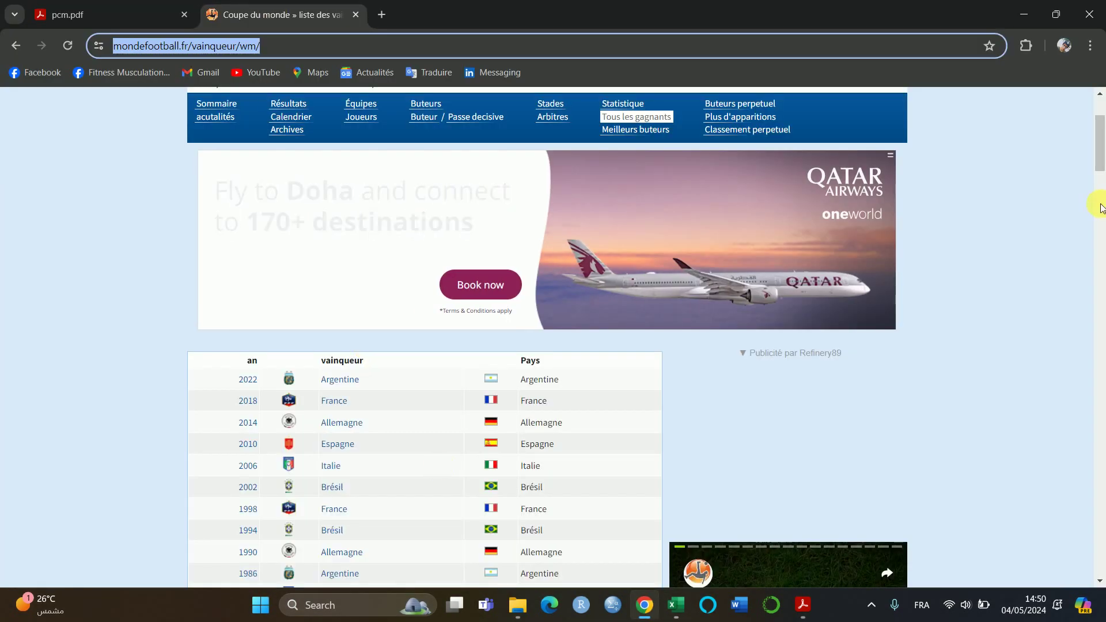
pyautogui.moveTo(1100, 141); pyautogui.dragTo(1100, 160)
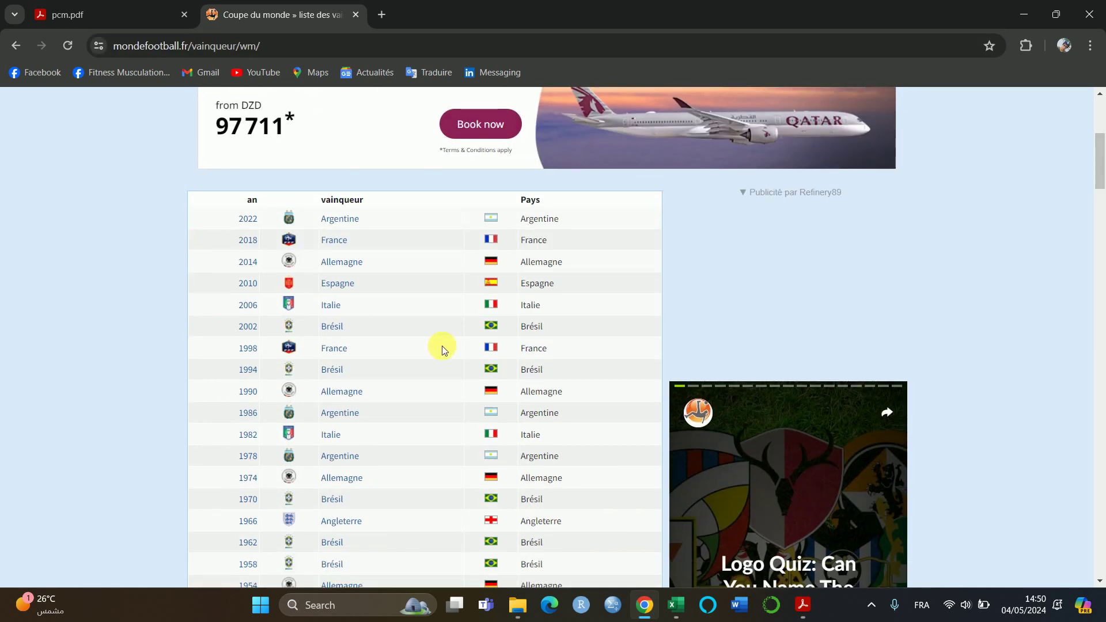
pyautogui.click(1101, 182)
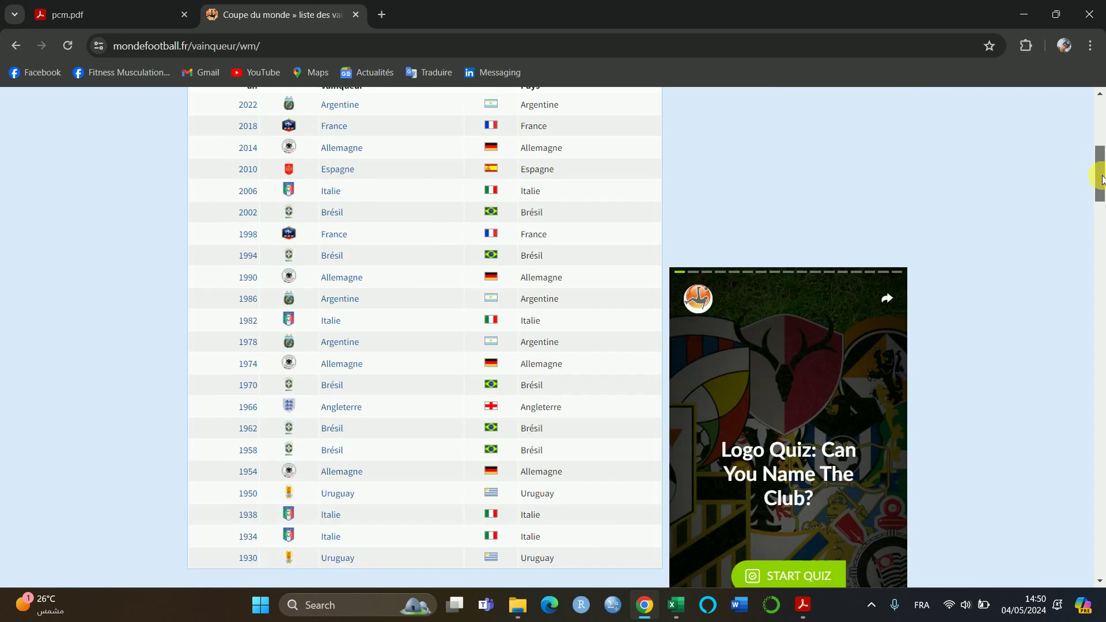
pyautogui.scroll(4, 1101, 179)
pyautogui.click(547, 47)
pyautogui.hotkey('ctrl', 'c')
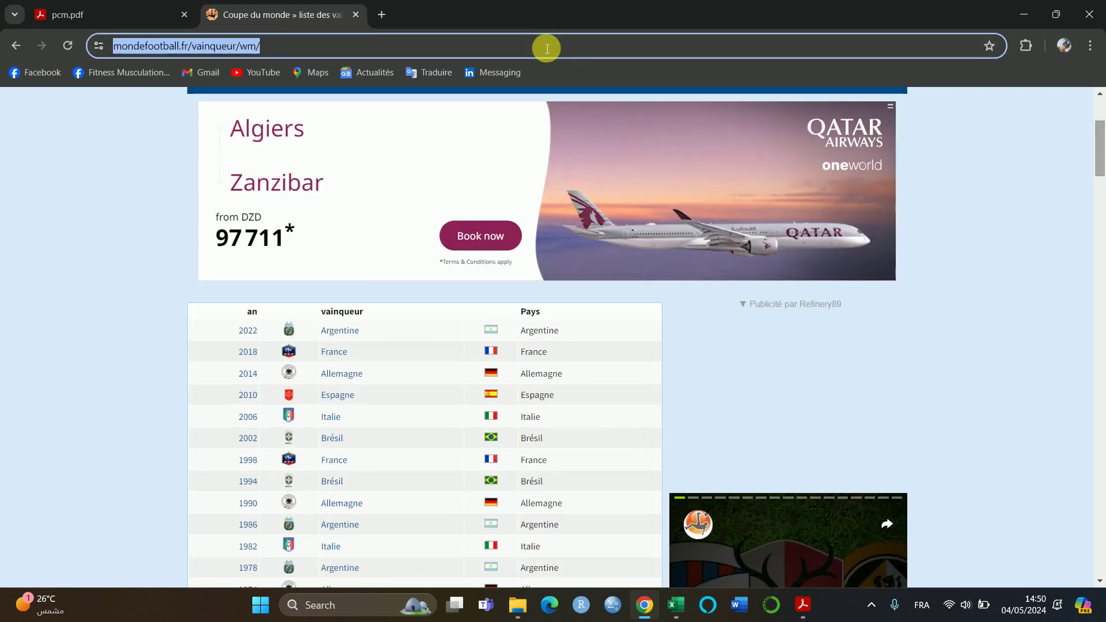
pyautogui.hotkey('alt', 'Tab')
pyautogui.click(440, 298)
pyautogui.hotkey('ctrl', 'v')
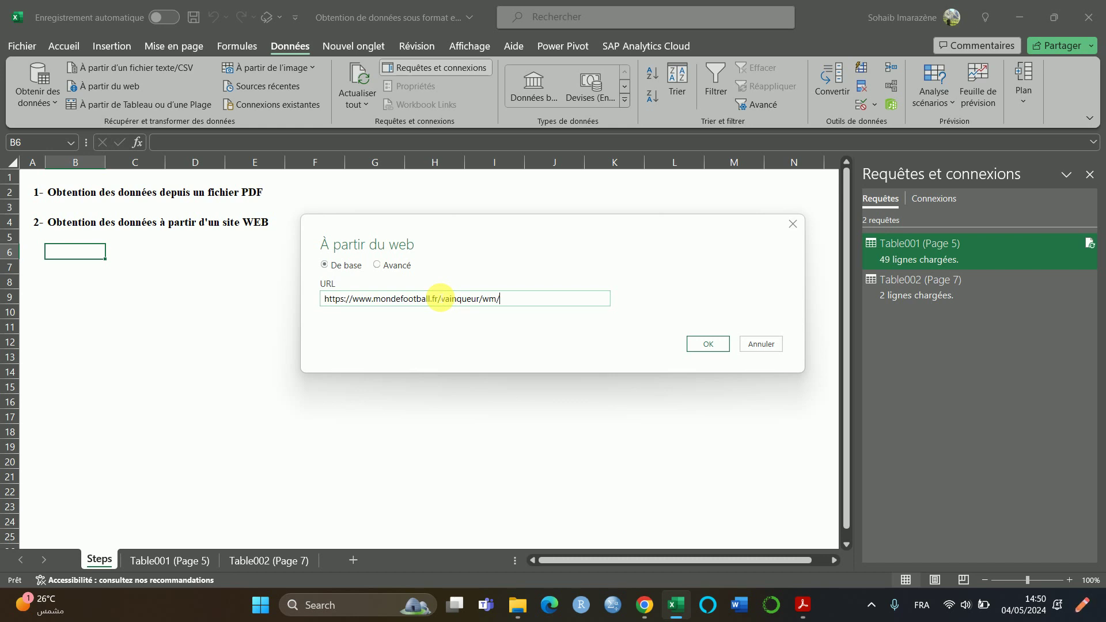
pyautogui.click(697, 346)
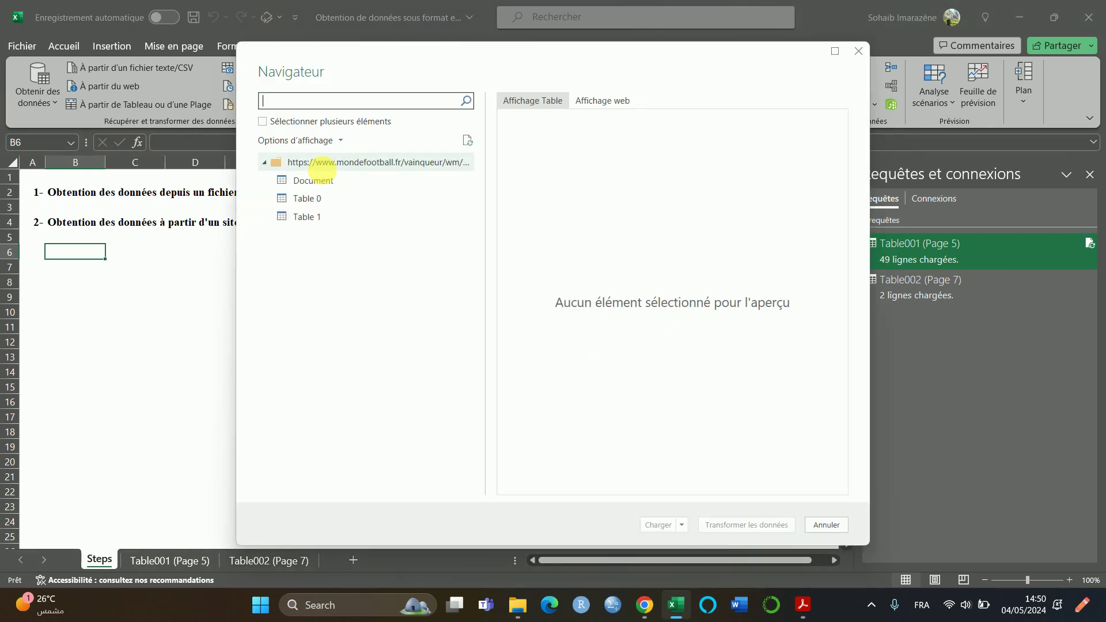
# - Preview Document, Table 0 and Table 1 from the web page, and open Table 0 for transformation in the Power Query Editor
pyautogui.click(314, 197)
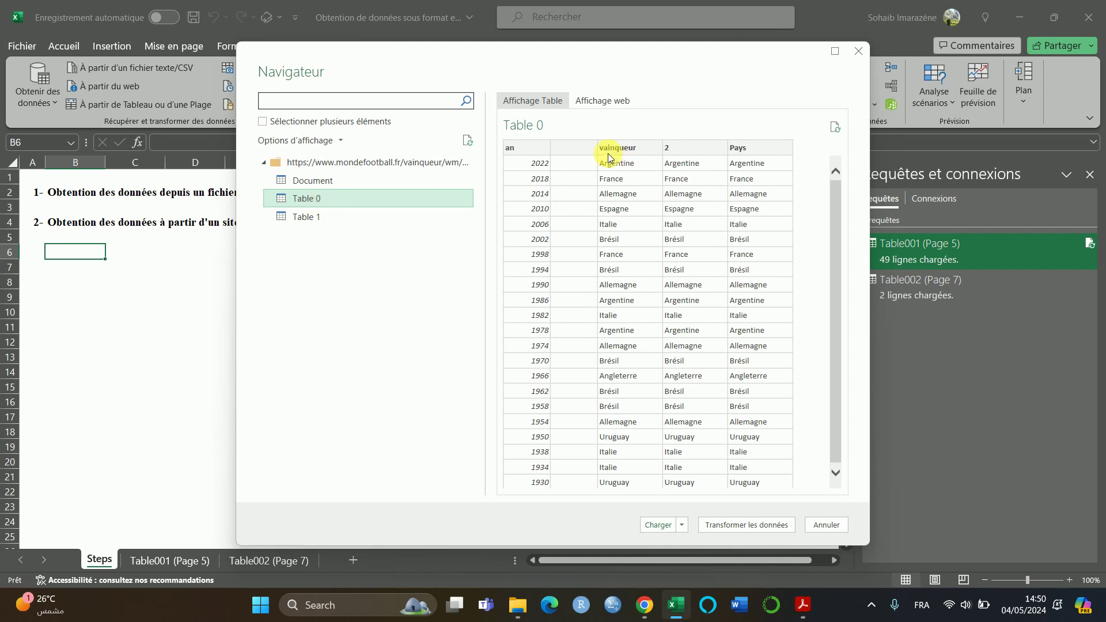
pyautogui.click(306, 180)
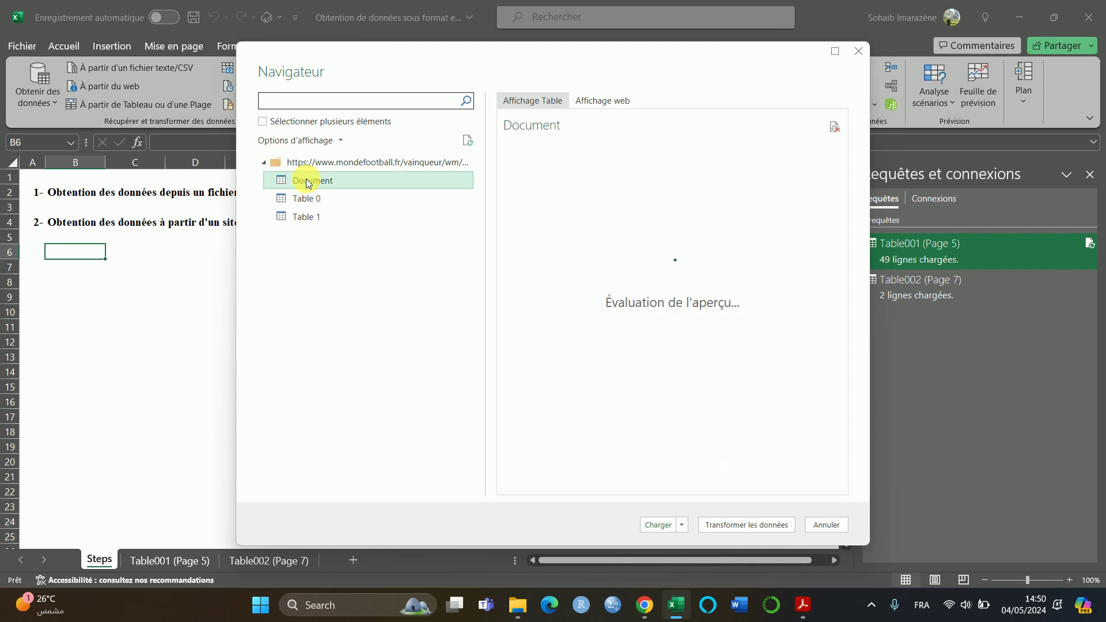
pyautogui.click(309, 216)
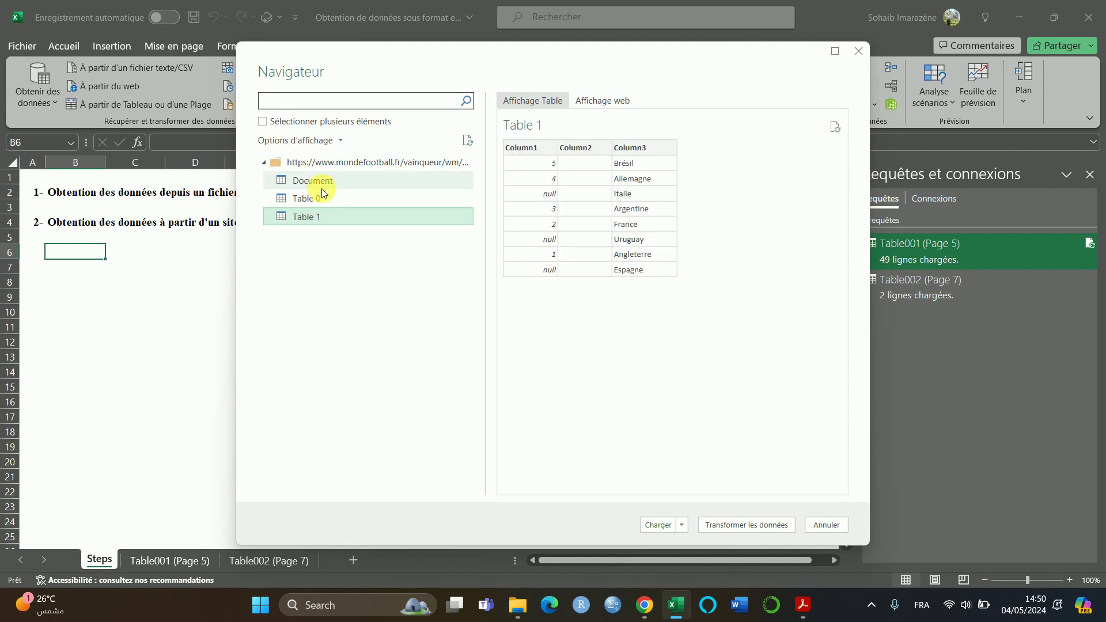
pyautogui.click(321, 187)
pyautogui.click(320, 199)
pyautogui.press('Escape')
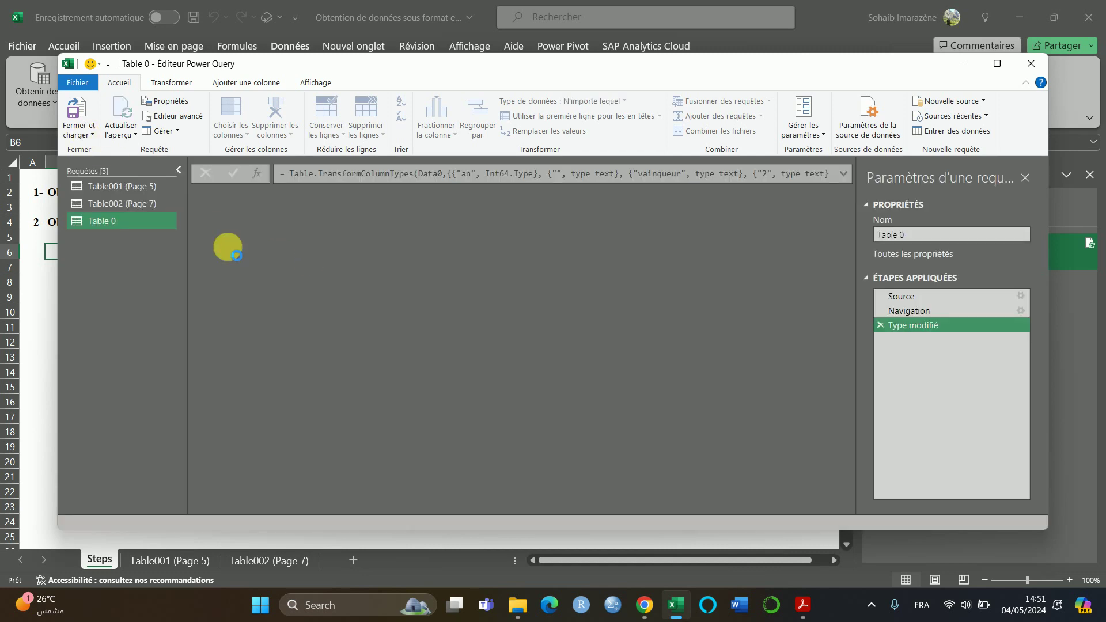
# - Check the Table 0 columns, then close the Power Query Editor and load the query as a table on a new worksheet
pyautogui.click(382, 258)
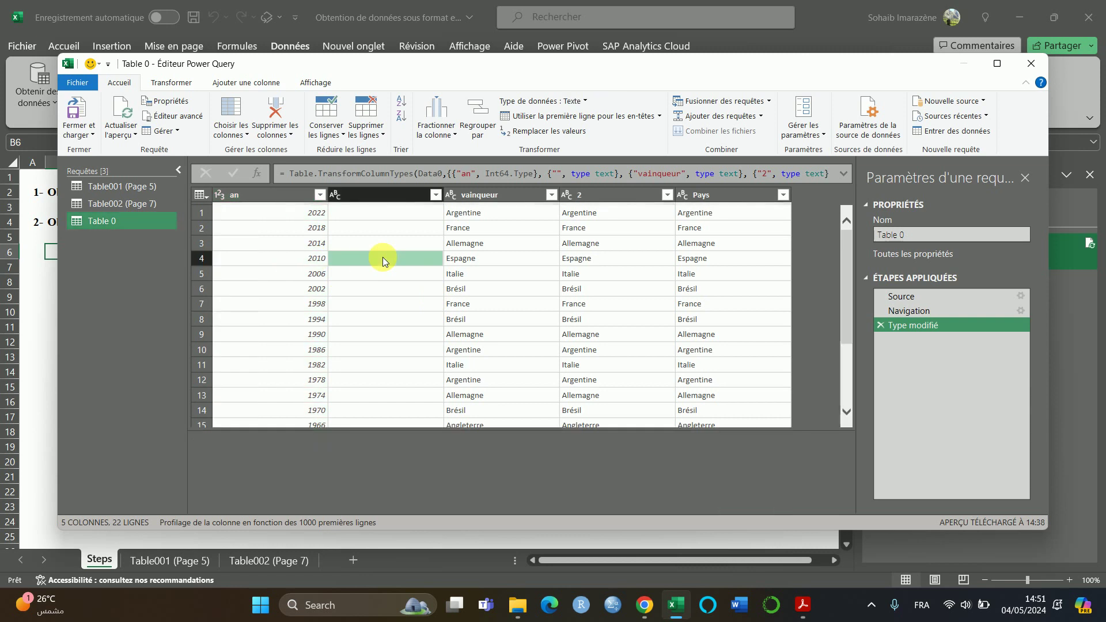
pyautogui.click(517, 261)
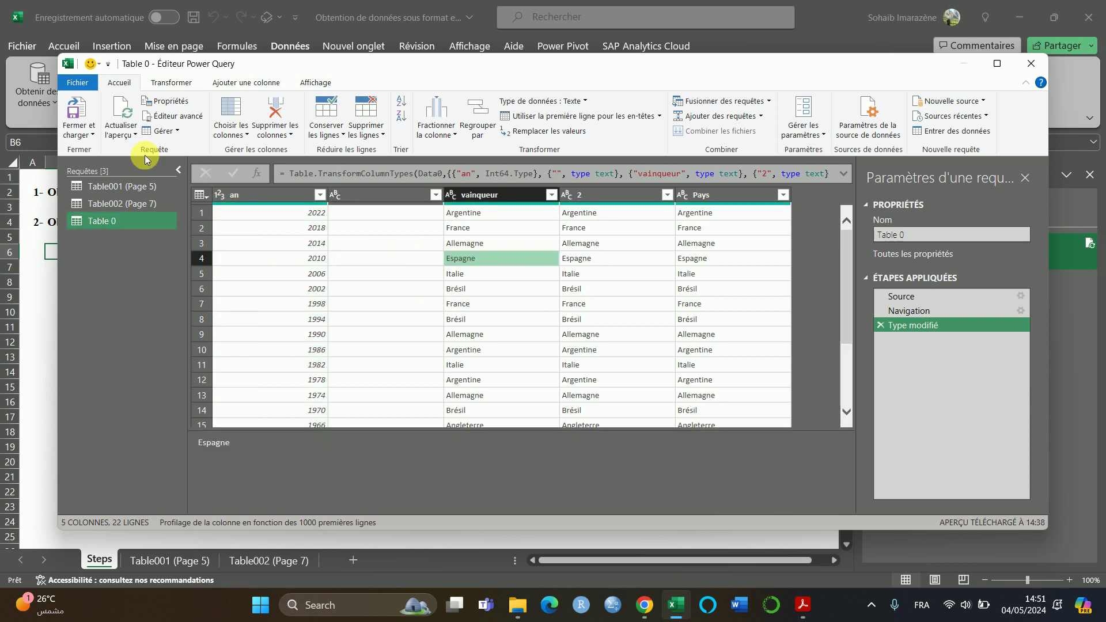
pyautogui.click(81, 135)
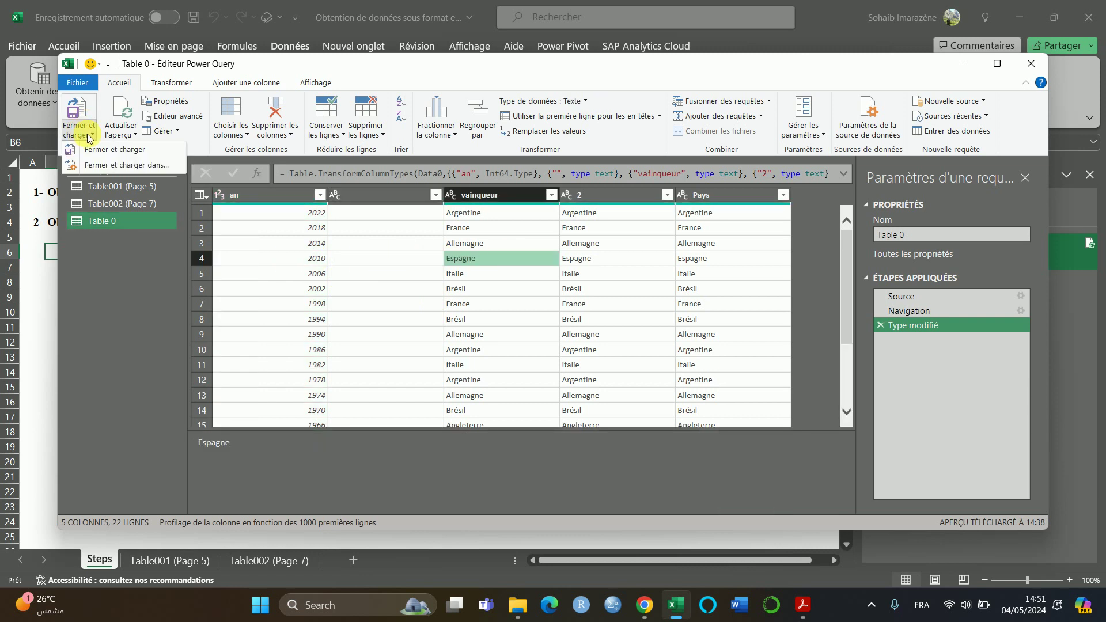
pyautogui.click(106, 166)
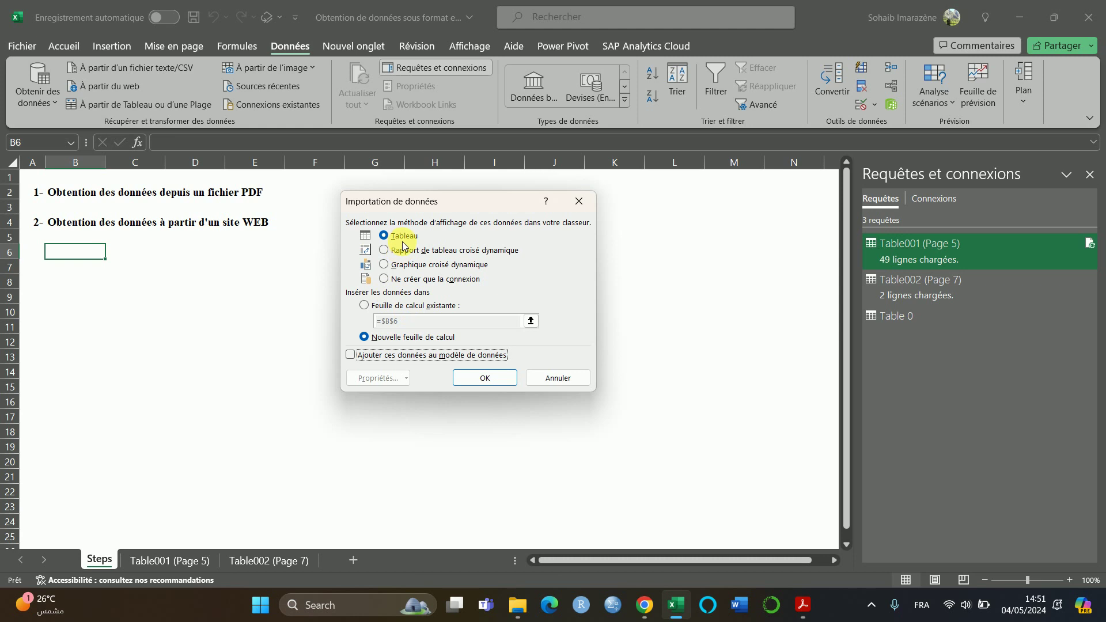
pyautogui.click(351, 355)
pyautogui.click(498, 380)
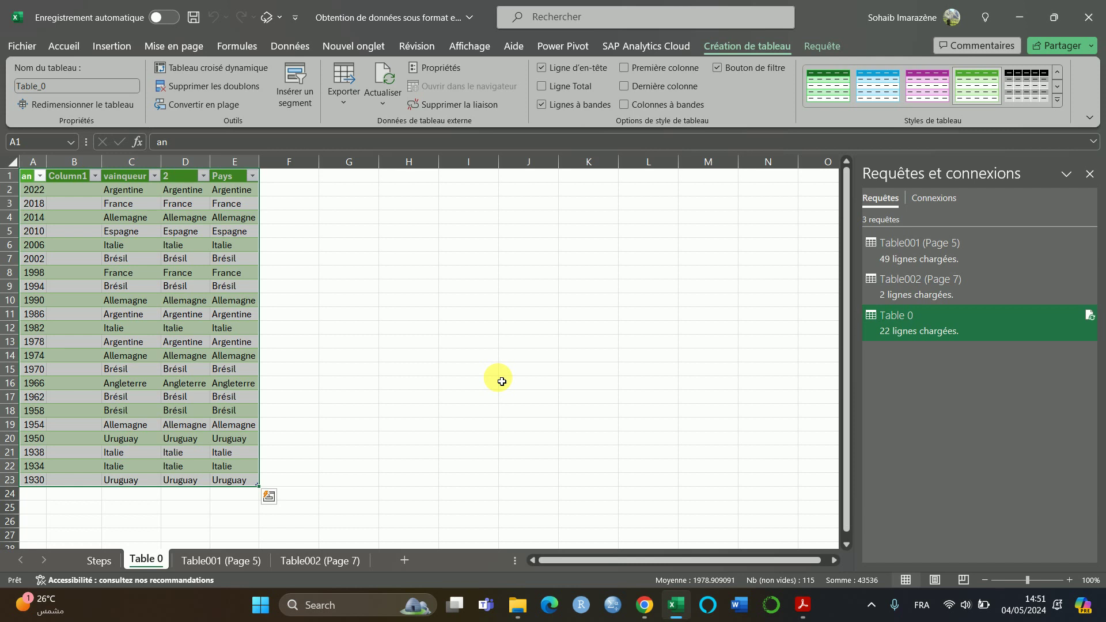
# - Return to the Steps sheet, select cell E4 and examine the database and file sources available for importing data
pyautogui.click(99, 560)
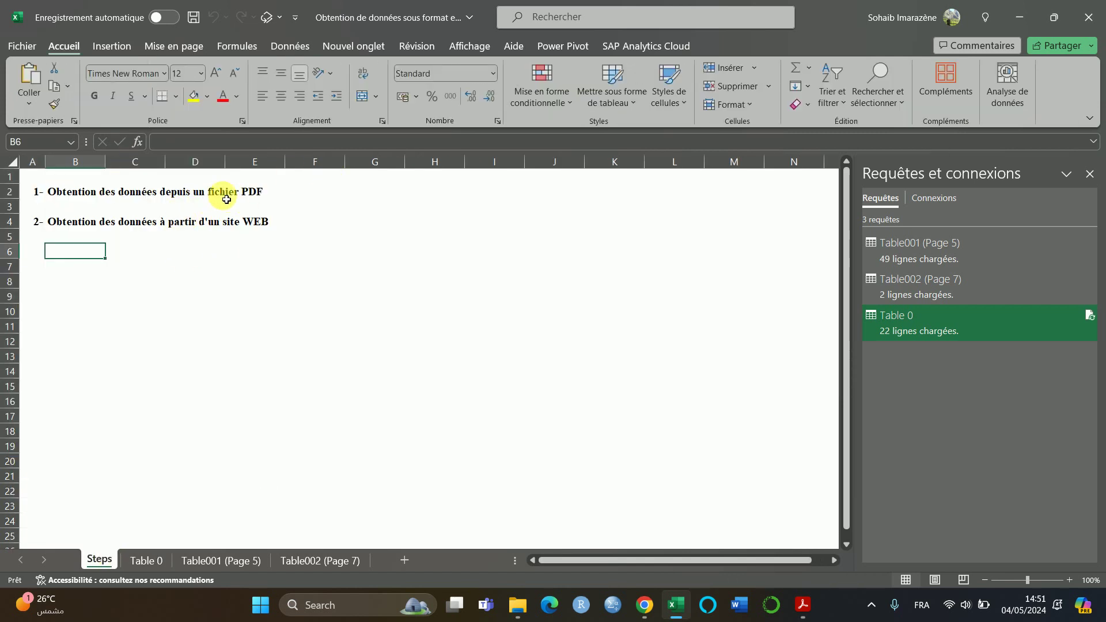
pyautogui.click(234, 222)
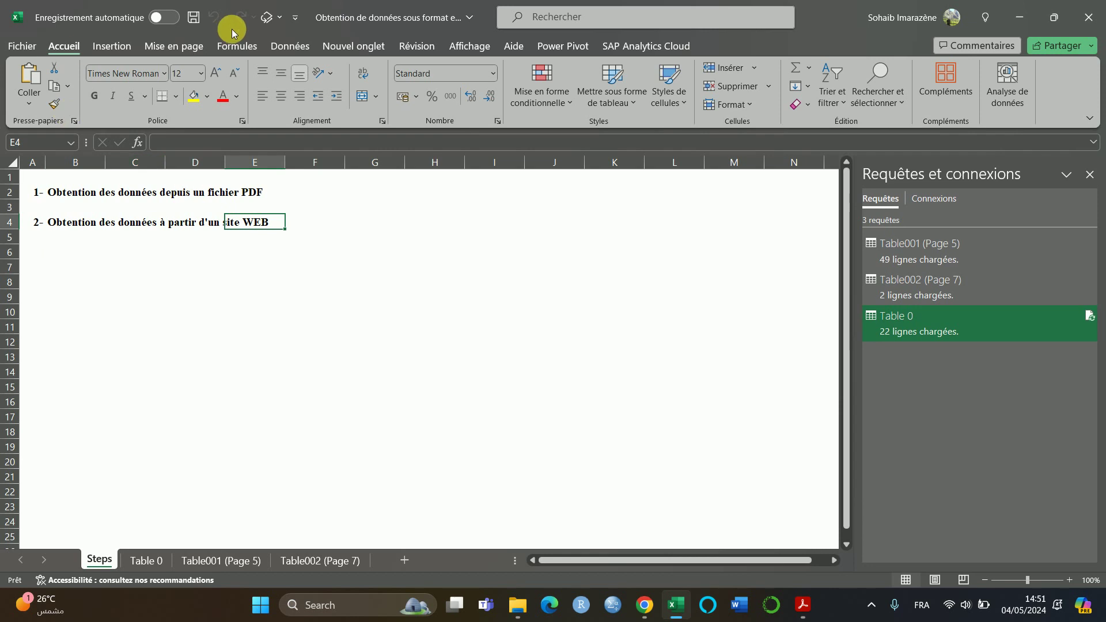
pyautogui.click(290, 46)
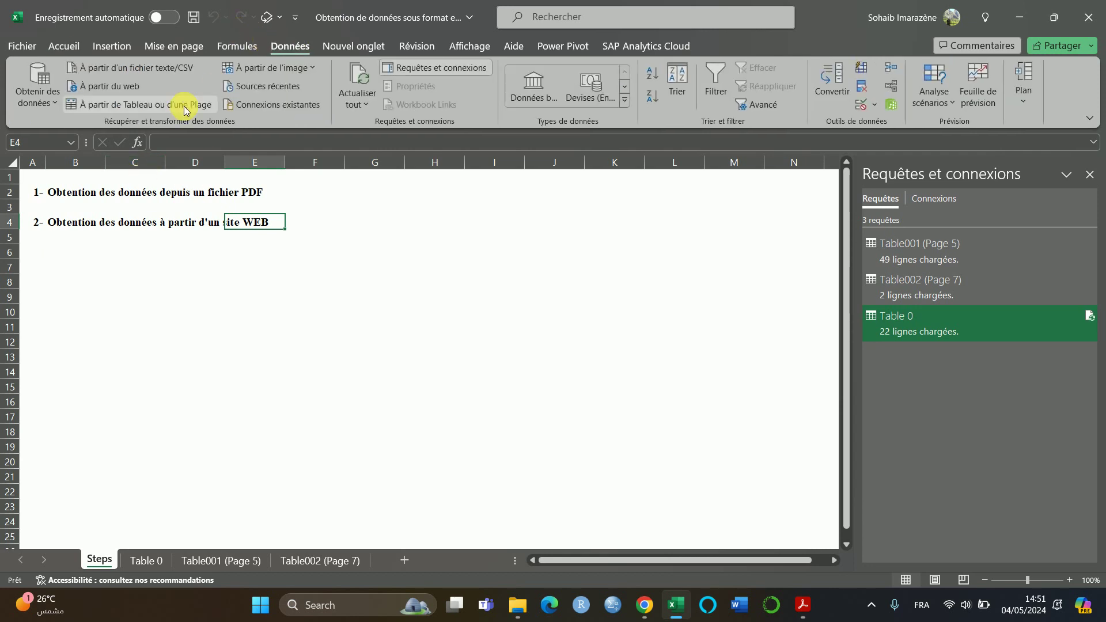
pyautogui.click(37, 92)
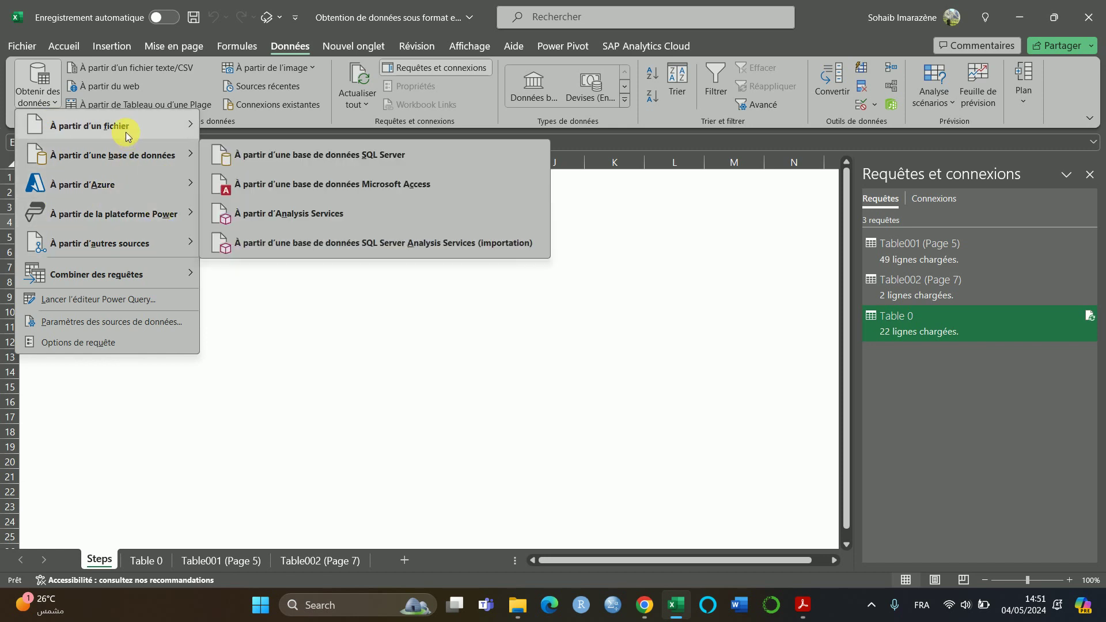
pyautogui.moveTo(124, 133)
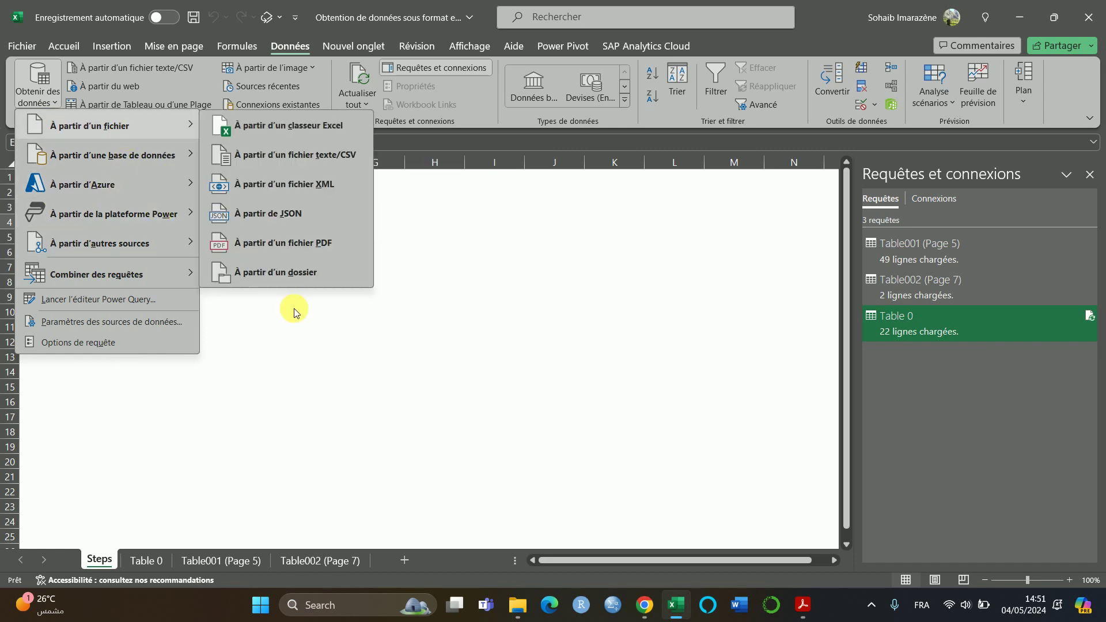